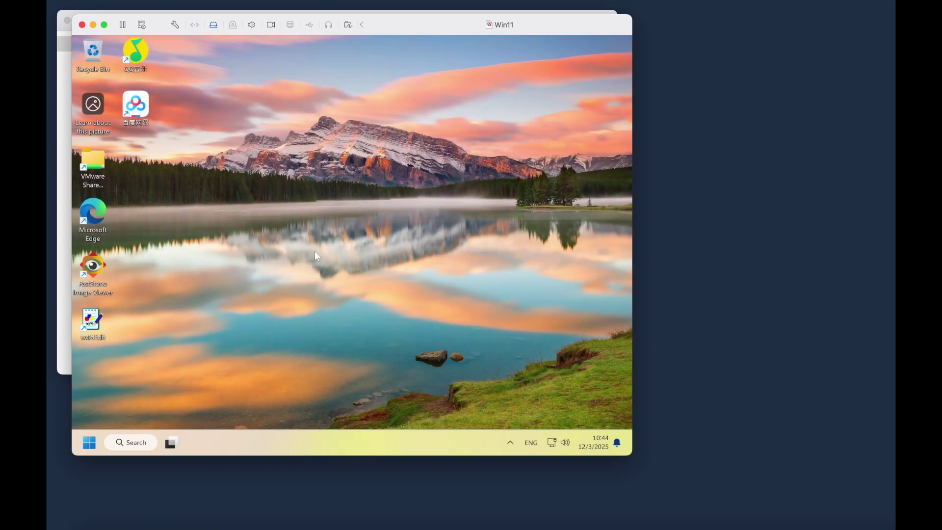
# Search Windows for "system information", open System Information and maximize its window
pyautogui.press('super+s')
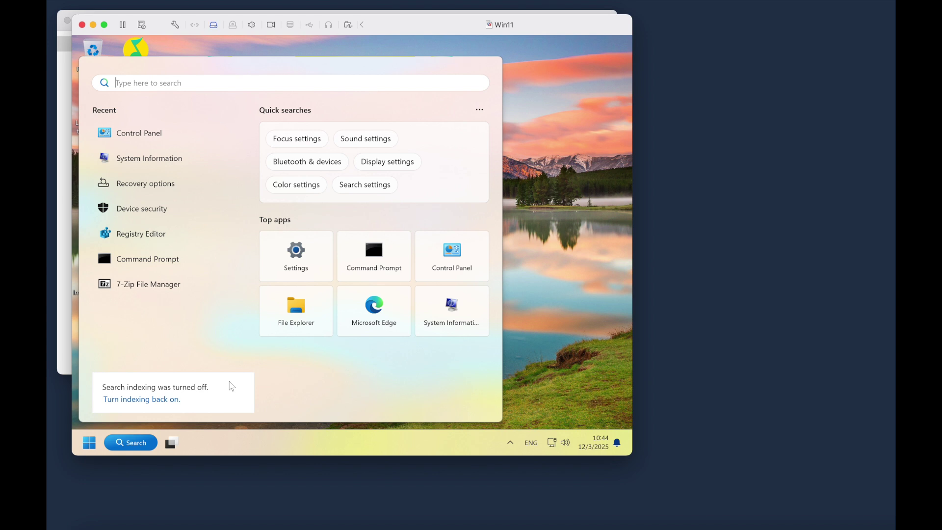
pyautogui.write('system i')
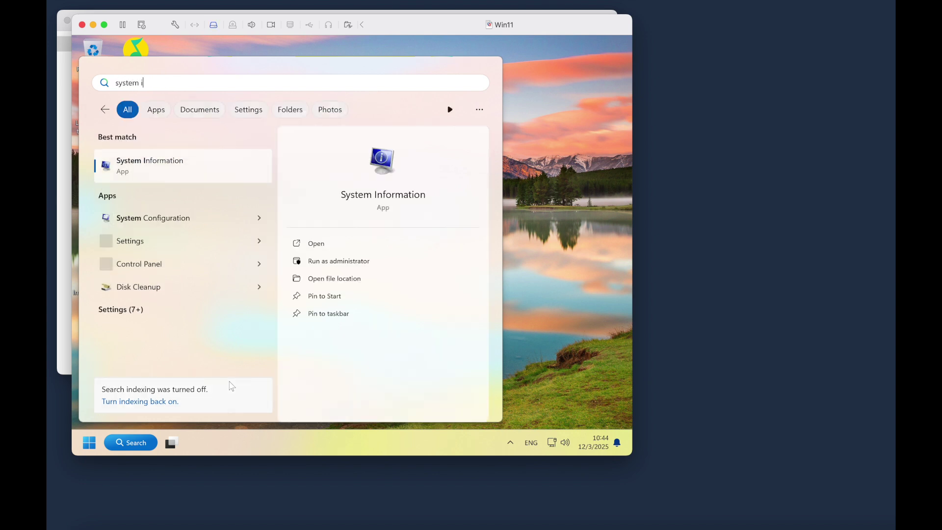
pyautogui.write('nformation')
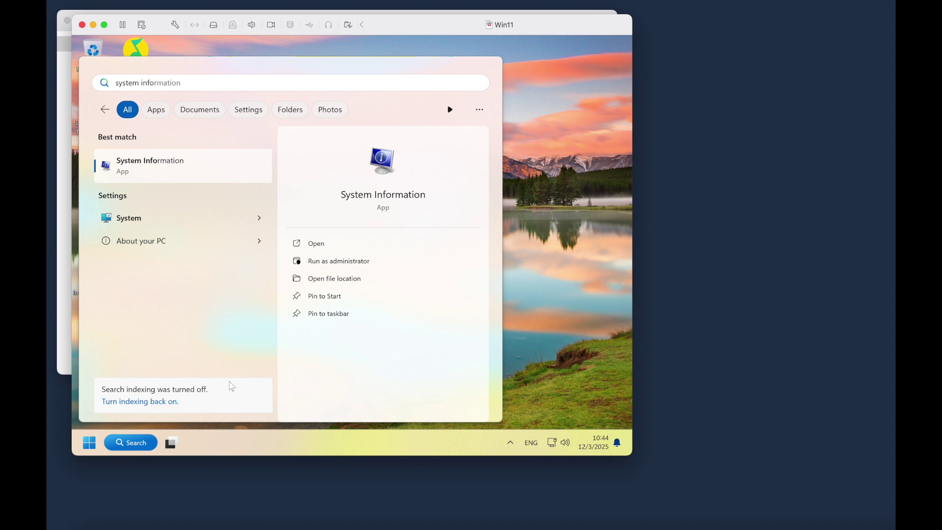
pyautogui.press('Return')
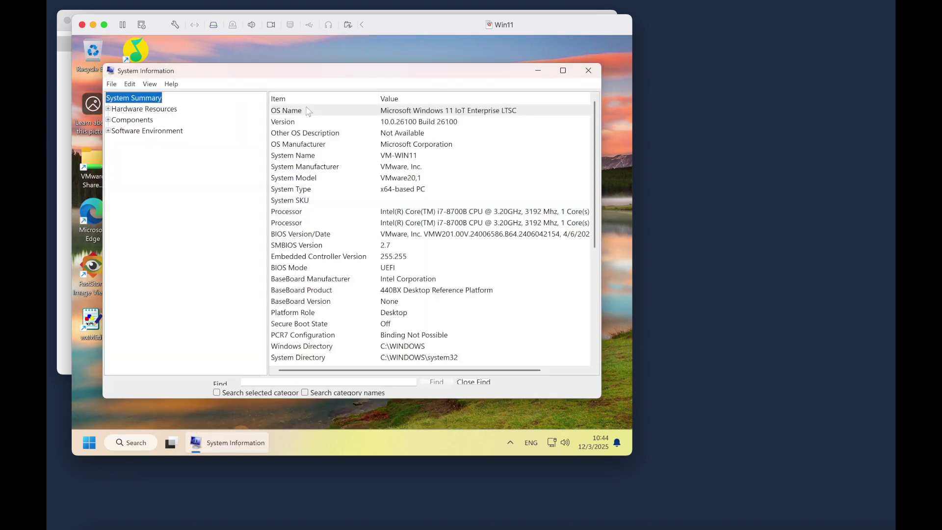
pyautogui.doubleClick(195, 72)
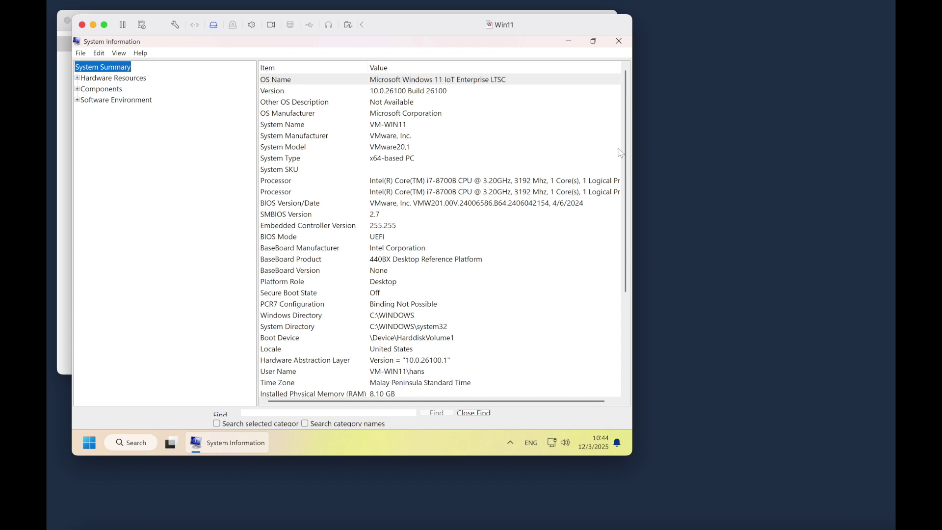
# Check the hypervisor entry at the end of the System Summary, widening the Item column to read it in full
pyautogui.moveTo(628, 144); pyautogui.dragTo(620, 284)
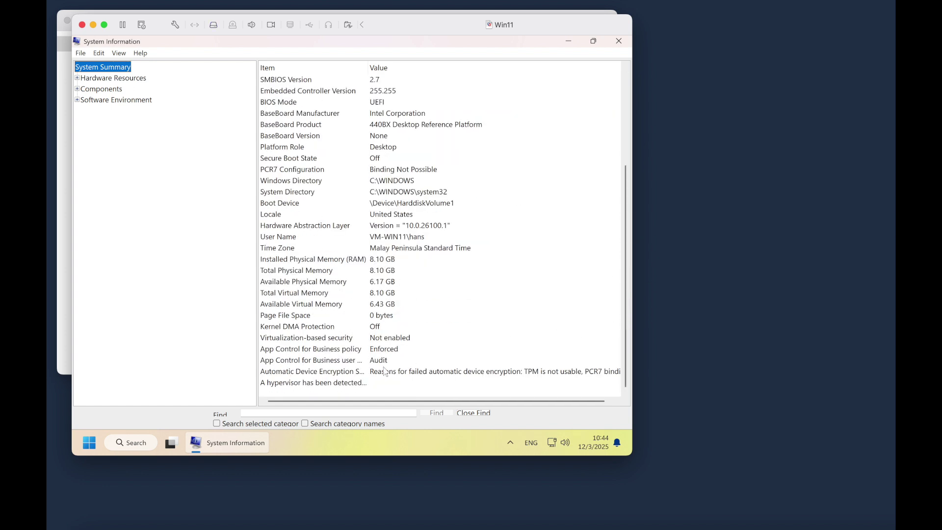
pyautogui.click(343, 384)
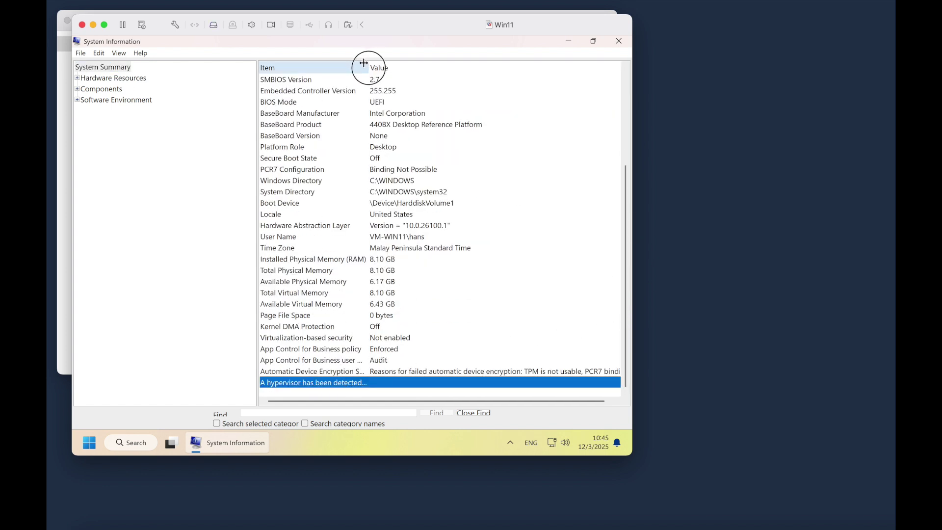
pyautogui.moveTo(368, 65); pyautogui.dragTo(572, 67)
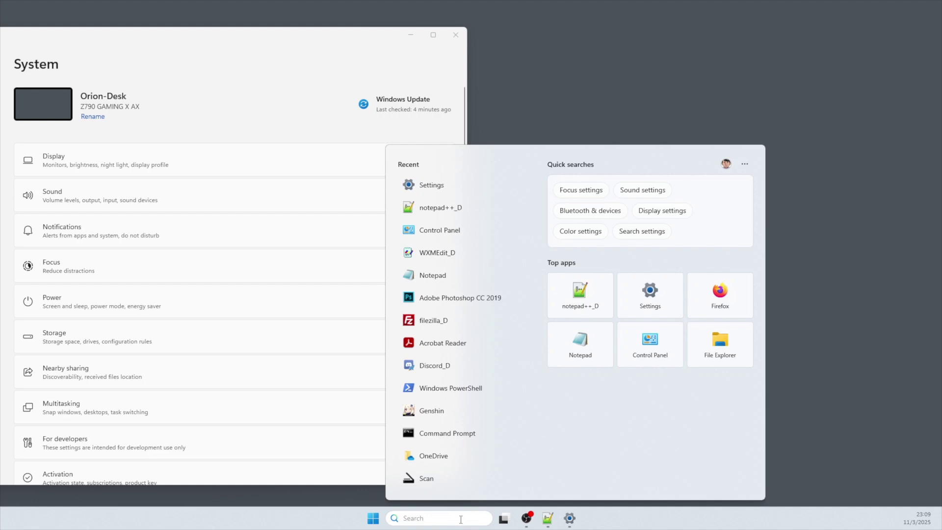
# Open System Information on the Orion-Desk computer and move its window fully into view
pyautogui.write('system')
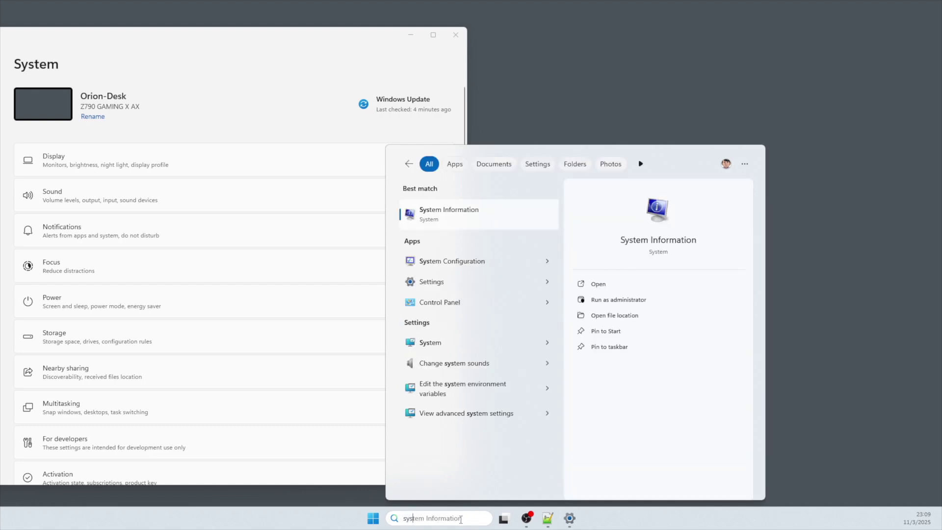
pyautogui.write(' inf')
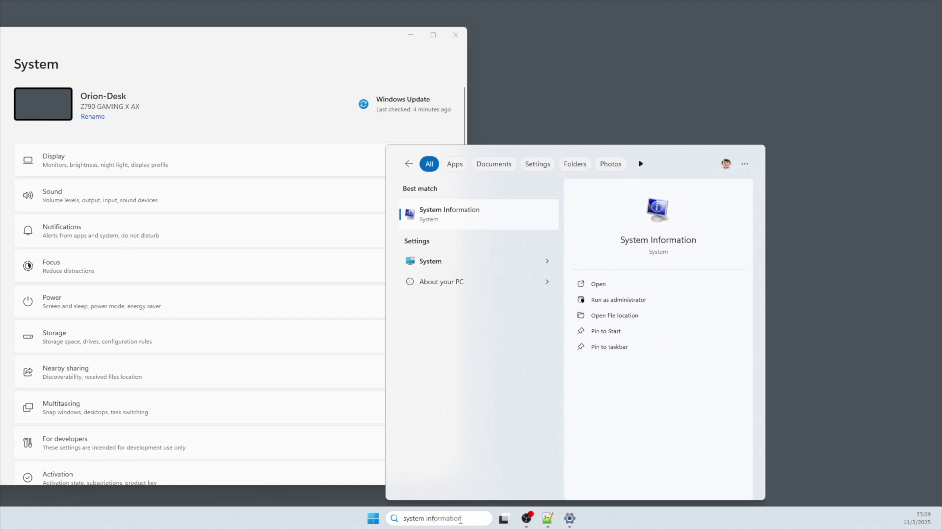
pyautogui.press('Return')
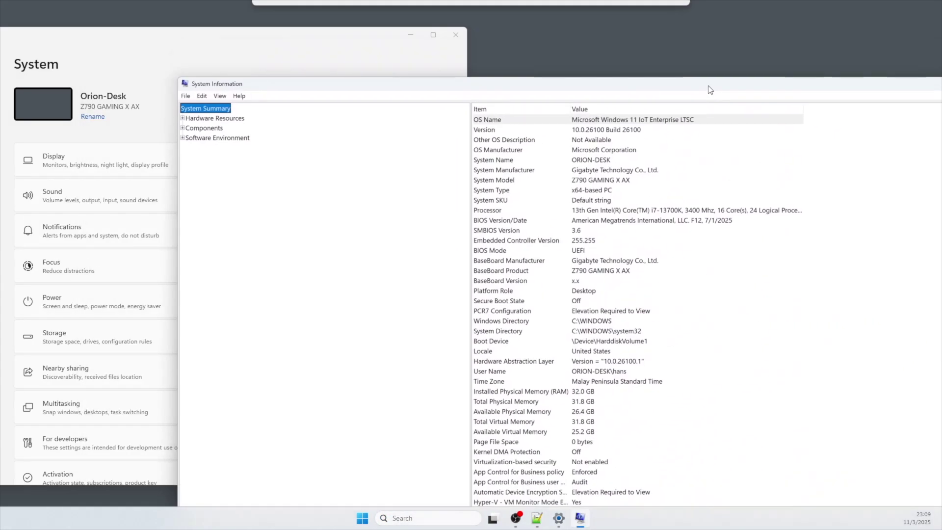
pyautogui.moveTo(708, 85); pyautogui.dragTo(574, 45)
# Widen the Item column, examine the four Hyper-V entries at the end of the System Summary, and close System Information
pyautogui.scroll(-1, 595, 218)
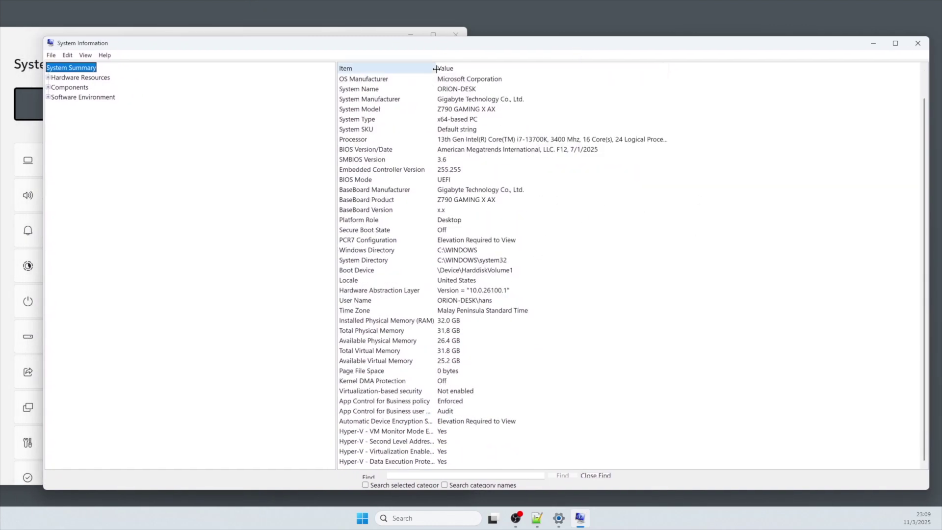
pyautogui.moveTo(436, 68); pyautogui.dragTo(541, 70)
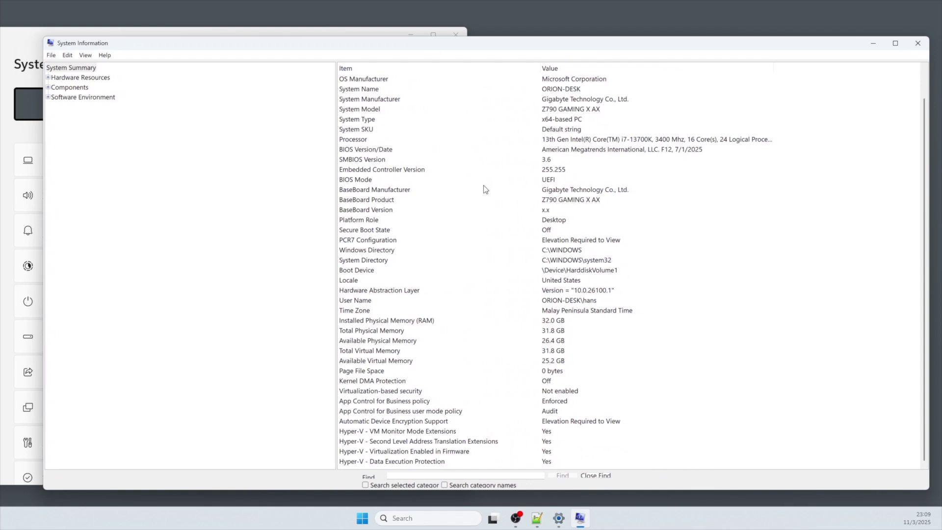
pyautogui.click(399, 441)
pyautogui.click(402, 431)
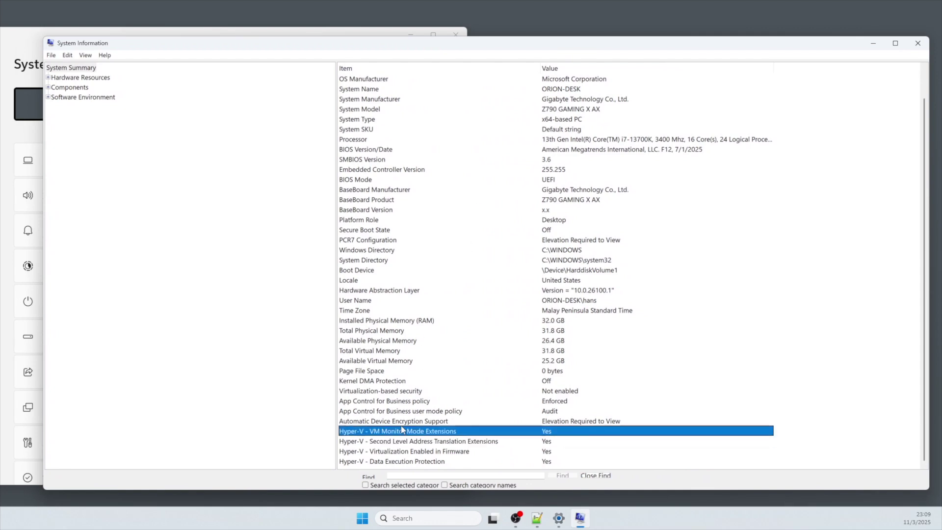
pyautogui.click(510, 442)
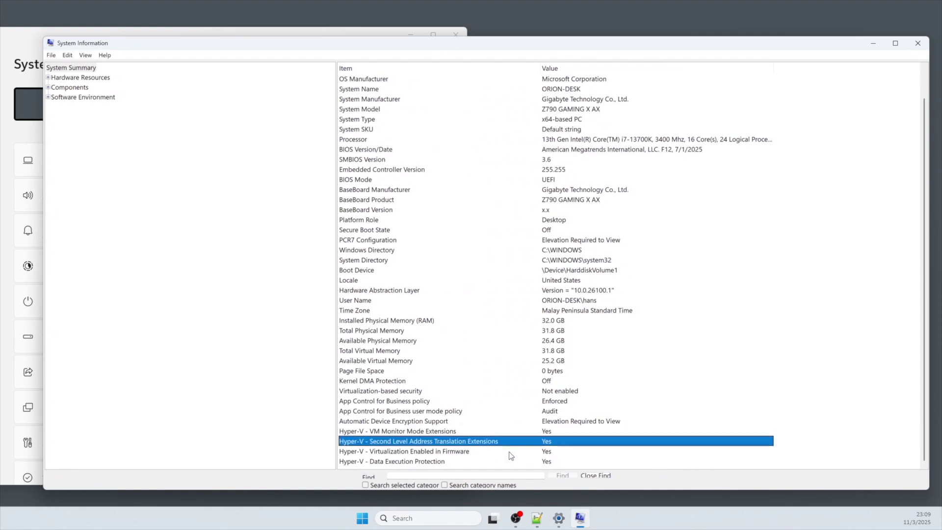
pyautogui.click(510, 451)
pyautogui.click(508, 462)
pyautogui.click(509, 451)
pyautogui.click(512, 442)
pyautogui.click(515, 432)
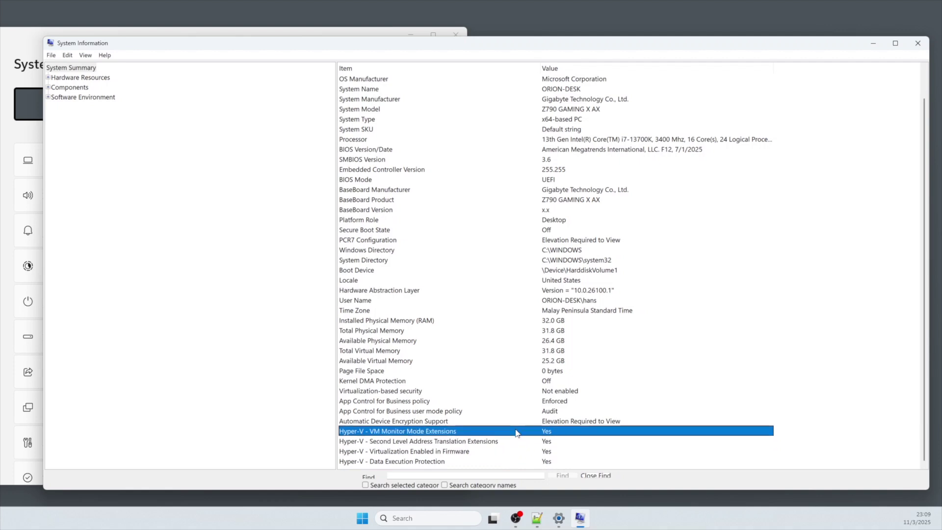
pyautogui.click(427, 463)
pyautogui.click(481, 434)
pyautogui.click(515, 273)
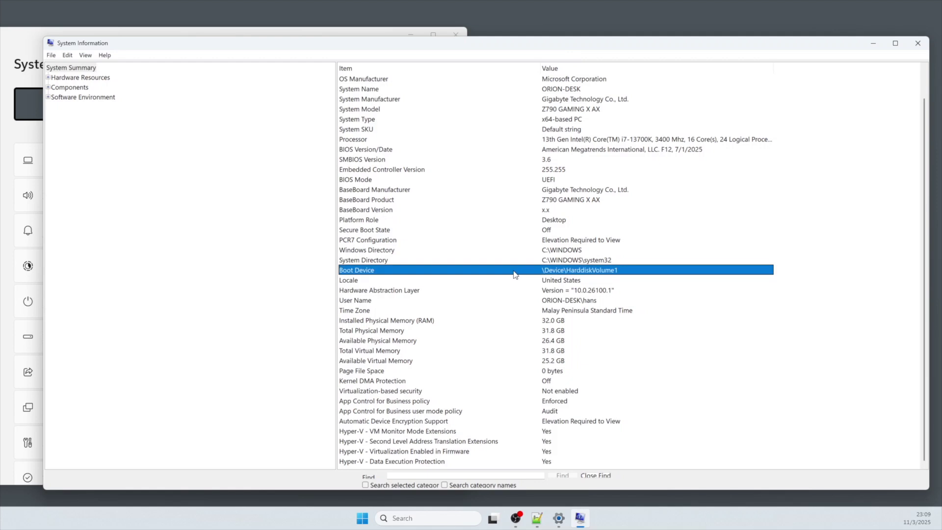
pyautogui.click(918, 44)
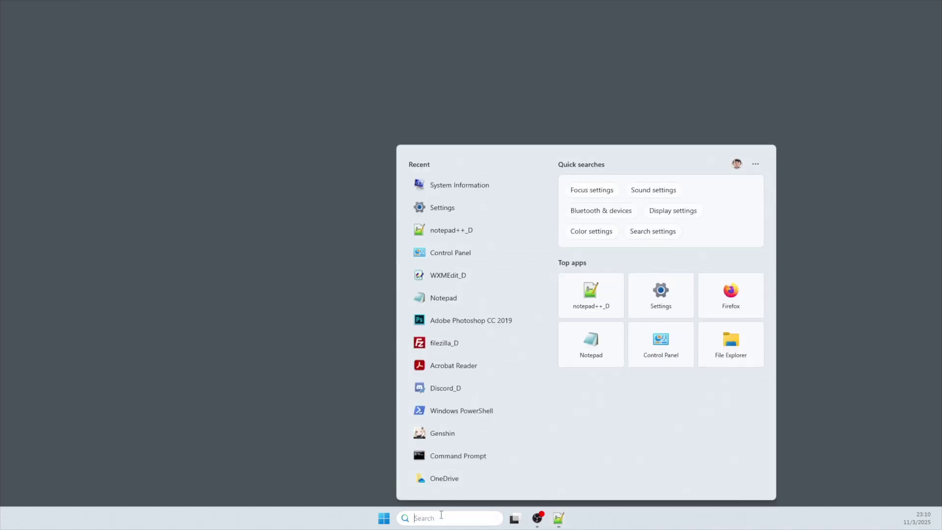
# Search Windows for "control panel", open Control Panel and shift its window slightly lower on the desktop
pyautogui.write('control ')
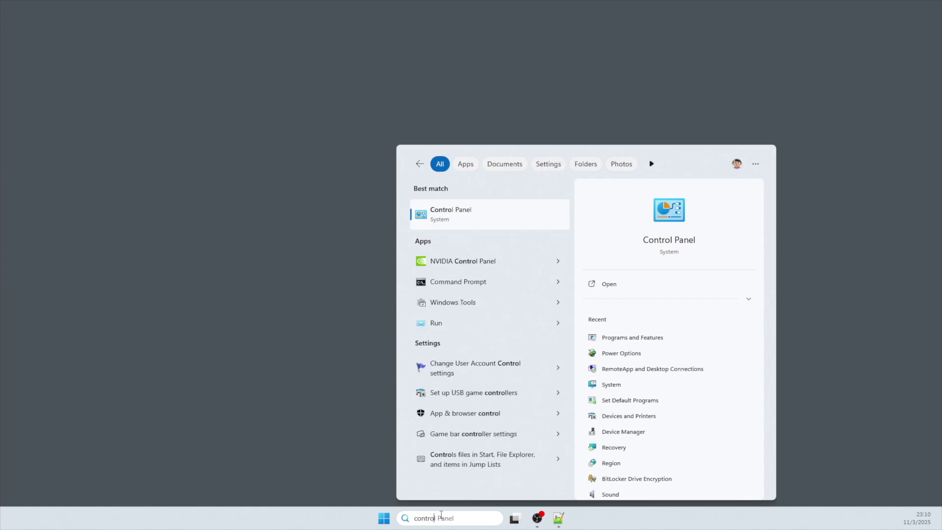
pyautogui.write('panel')
pyautogui.press('Return')
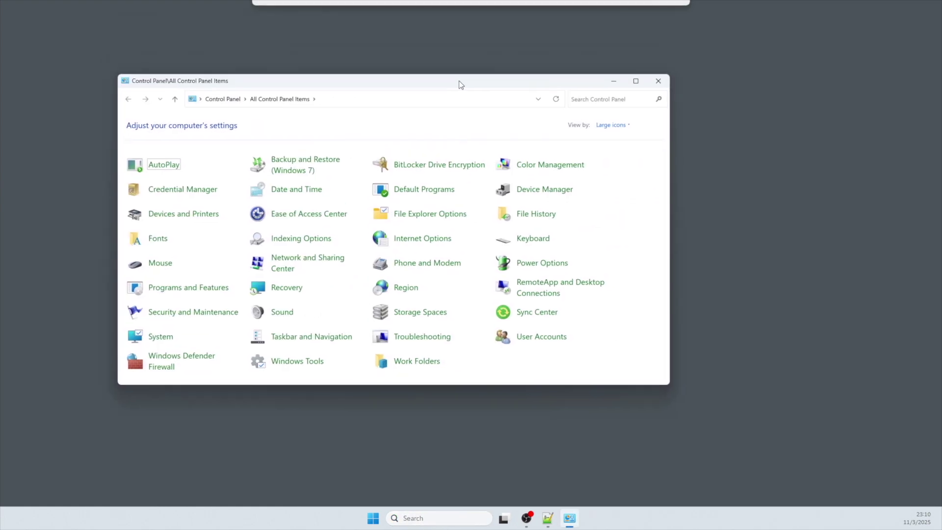
pyautogui.moveTo(458, 80); pyautogui.dragTo(458, 95)
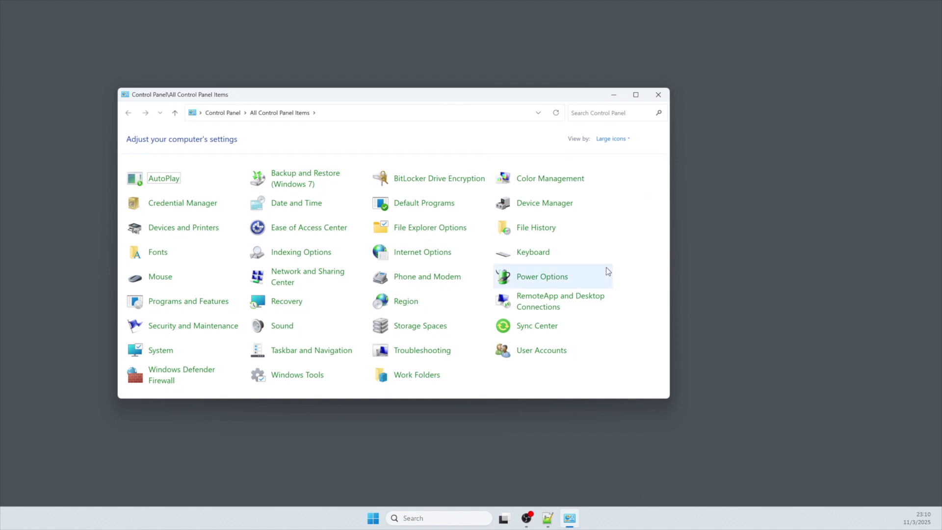
# Open the Windows Features dialog from Programs and Features and enlarge it to review the Hyper-V and virtualization features
pyautogui.click(167, 305)
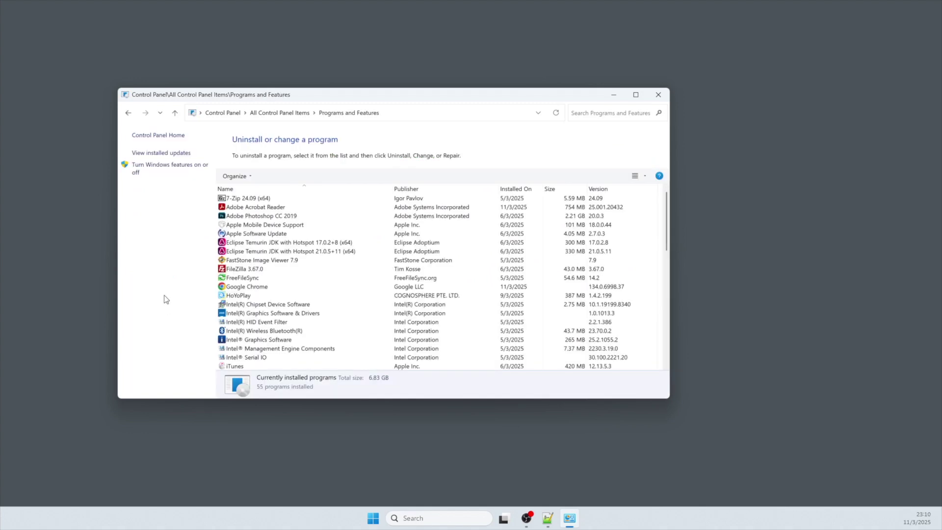
pyautogui.click(175, 169)
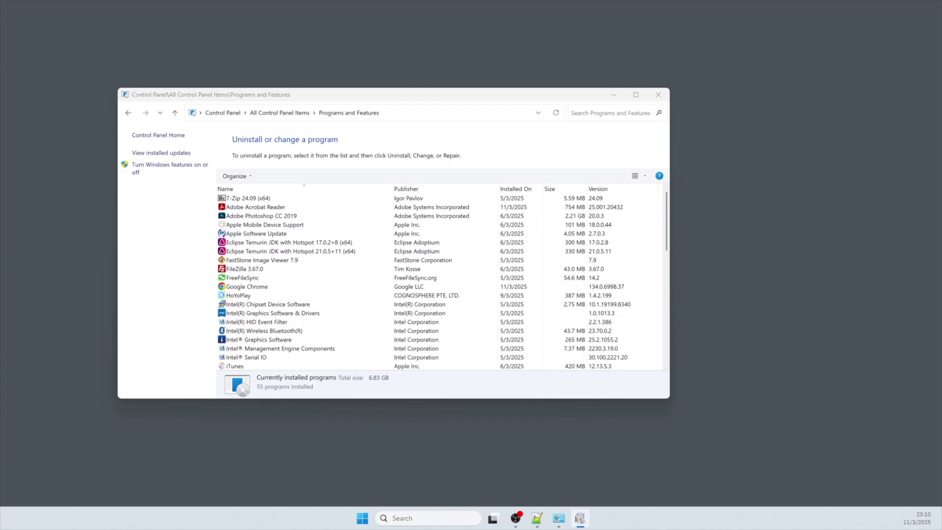
pyautogui.moveTo(579, 20); pyautogui.dragTo(442, 134)
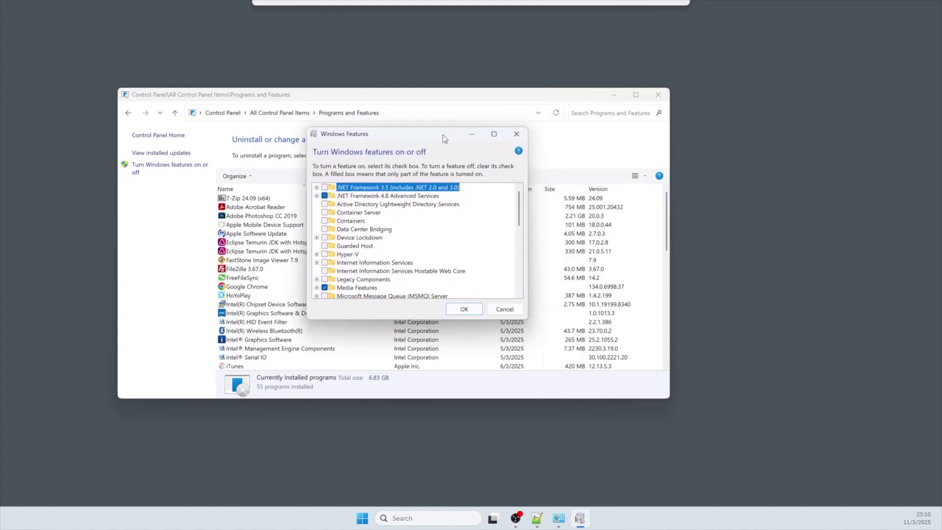
pyautogui.moveTo(526, 319); pyautogui.dragTo(709, 435)
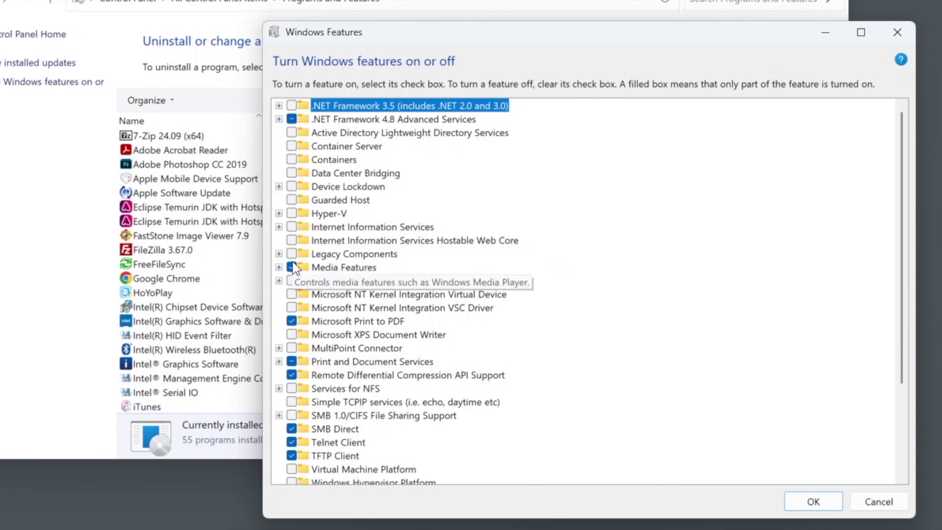
pyautogui.scroll(-3, 464, 342)
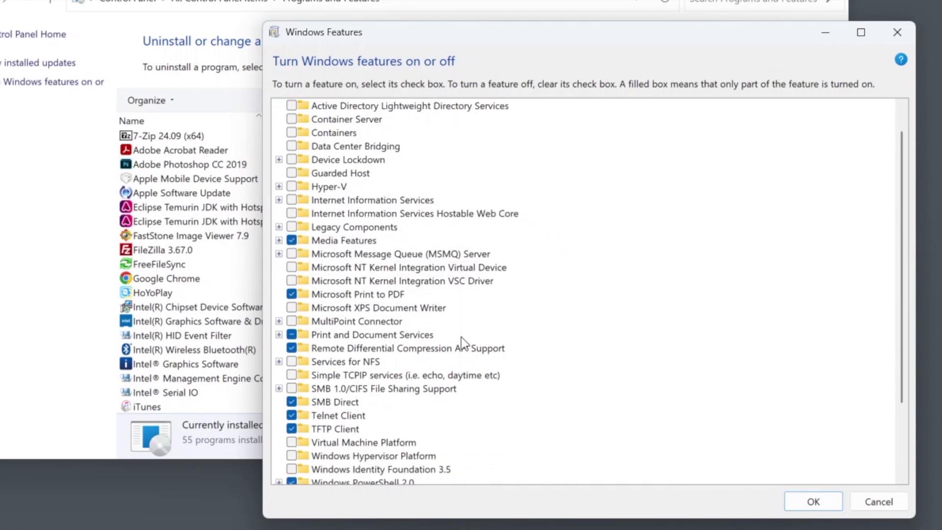
pyautogui.scroll(-1, 464, 342)
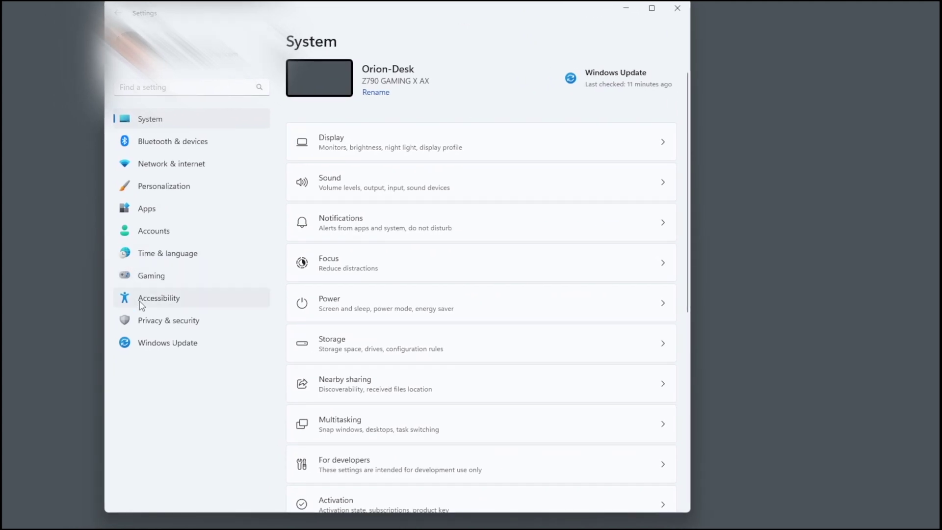
# Open the Core isolation details under Device security in the Windows Security privacy settings
pyautogui.click(152, 325)
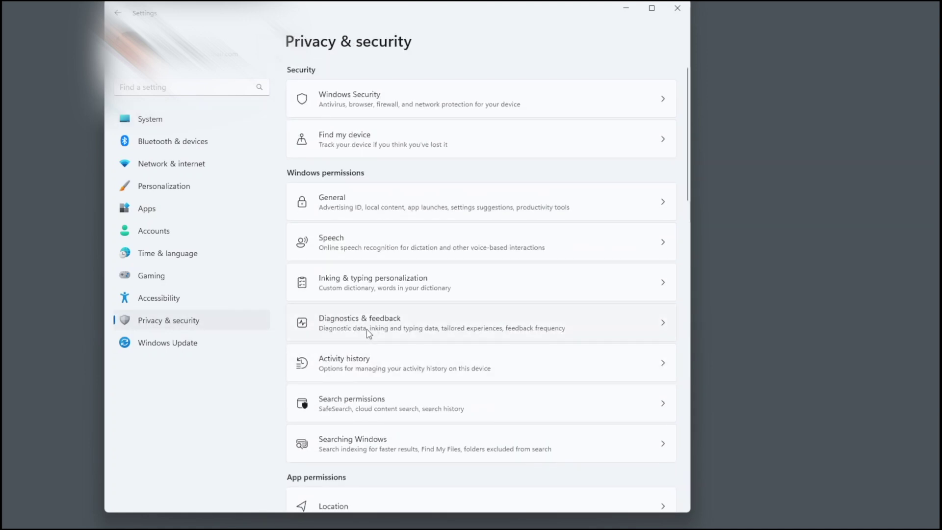
pyautogui.click(377, 101)
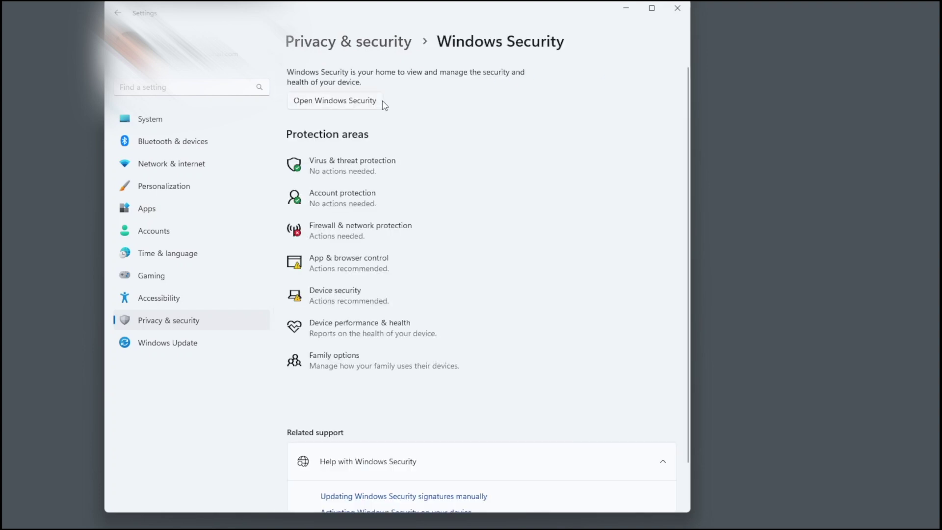
pyautogui.click(348, 302)
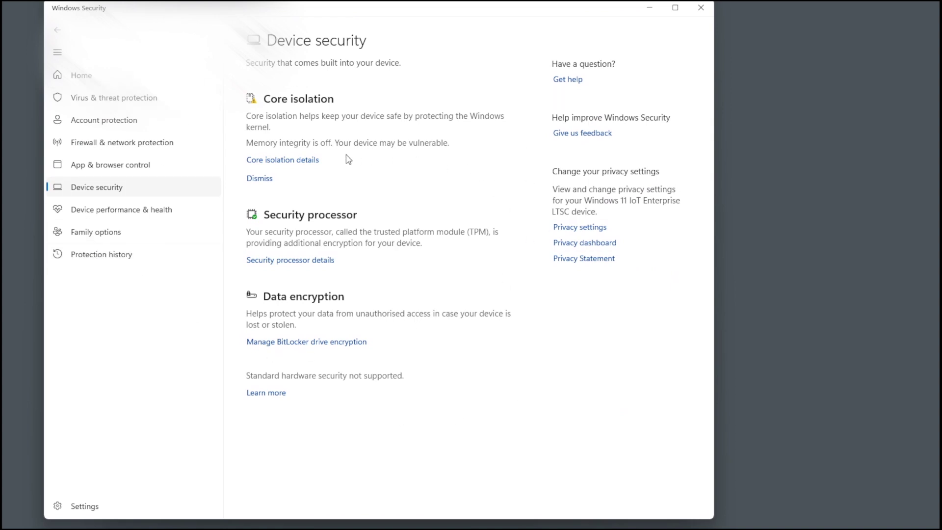
pyautogui.click(278, 165)
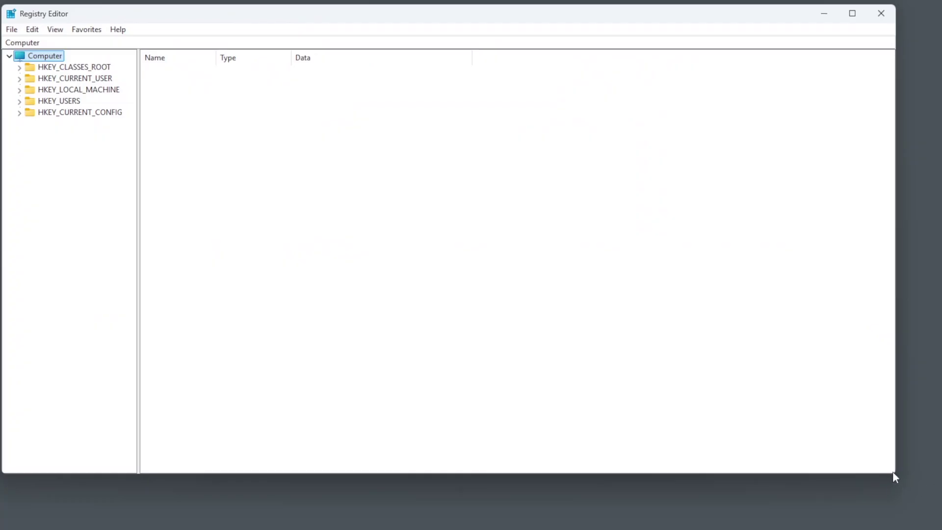
# Enlarge the Registry Editor window and its key tree, and go to Computer\HKEY_LOCAL_MACHINE\SYSTEM\CurrentControlSet\Control\Lsa
pyautogui.moveTo(893, 474); pyautogui.dragTo(941, 529)
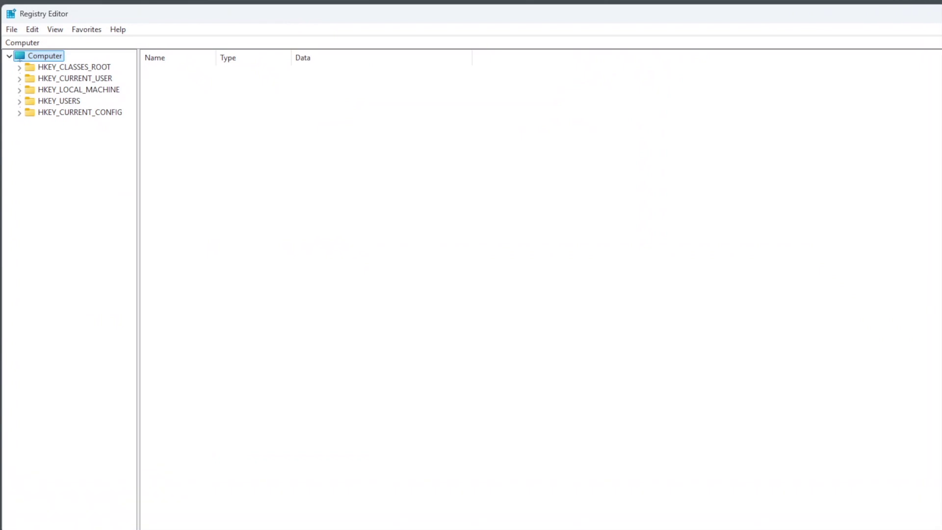
pyautogui.moveTo(139, 308); pyautogui.dragTo(208, 312)
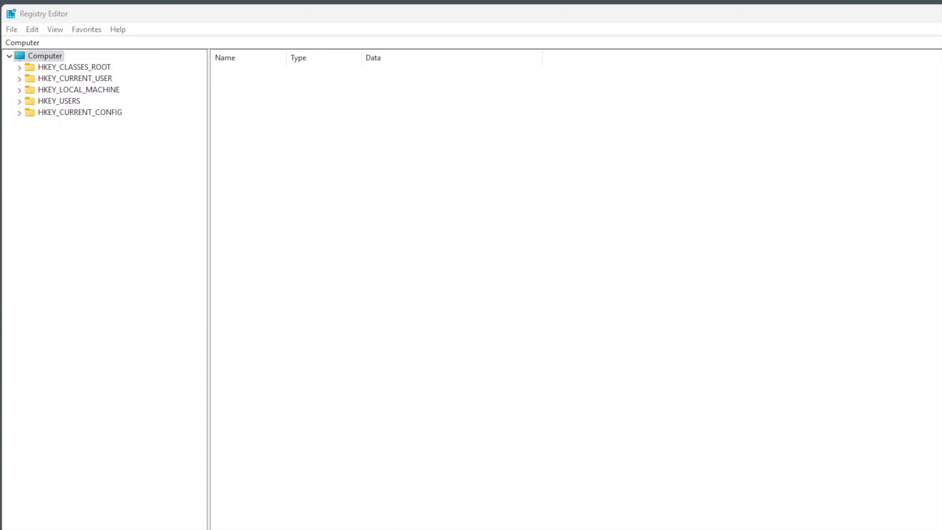
pyautogui.click(179, 42)
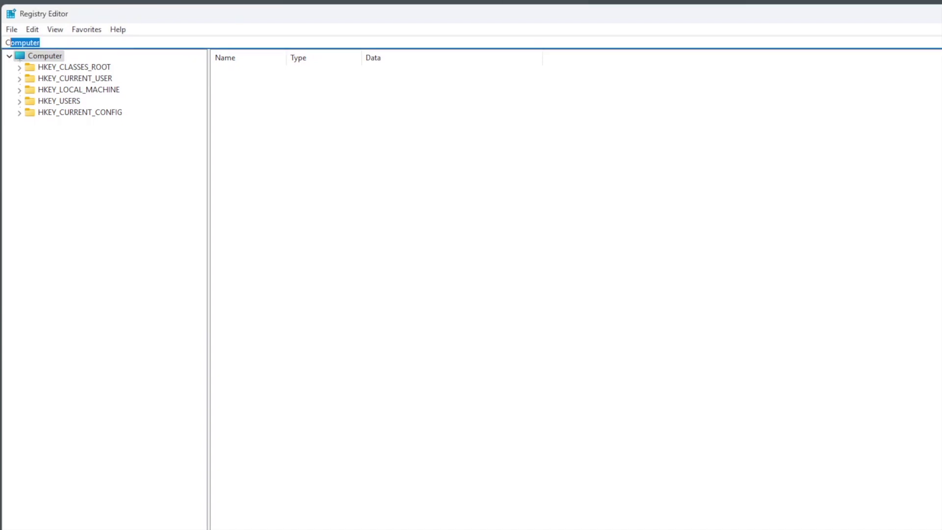
pyautogui.write('Computer\\HKEY_LOCAL_MACHINE\\SYSTEM\\CurrentControlSet\\Control\\Lsa')
pyautogui.press('Return')
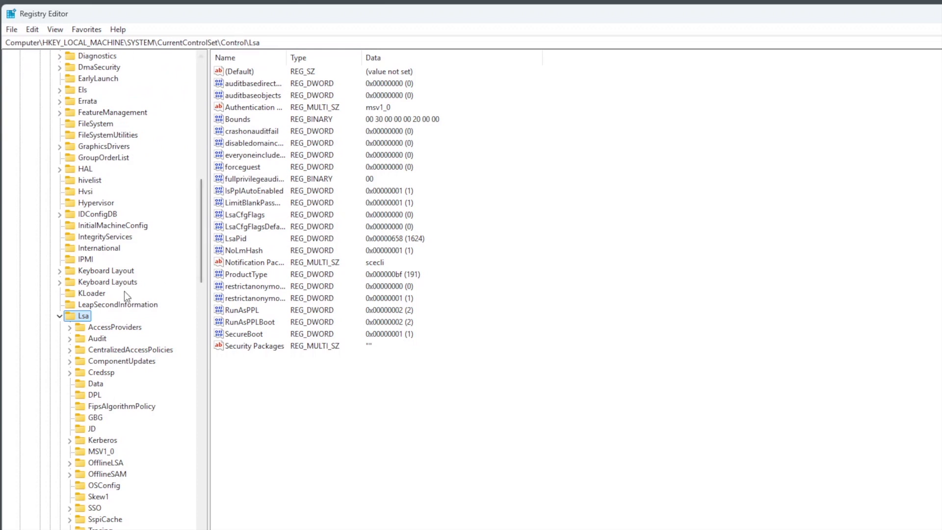
# Widen the value name column for the Lsa key and locate the LsaCfgFlags value
pyautogui.scroll(-4, 105, 258)
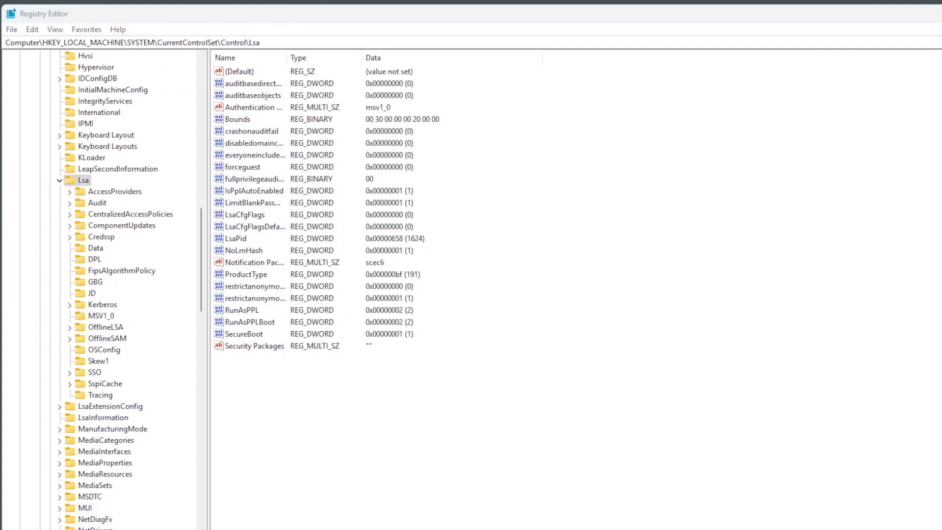
pyautogui.moveTo(287, 57); pyautogui.dragTo(365, 59)
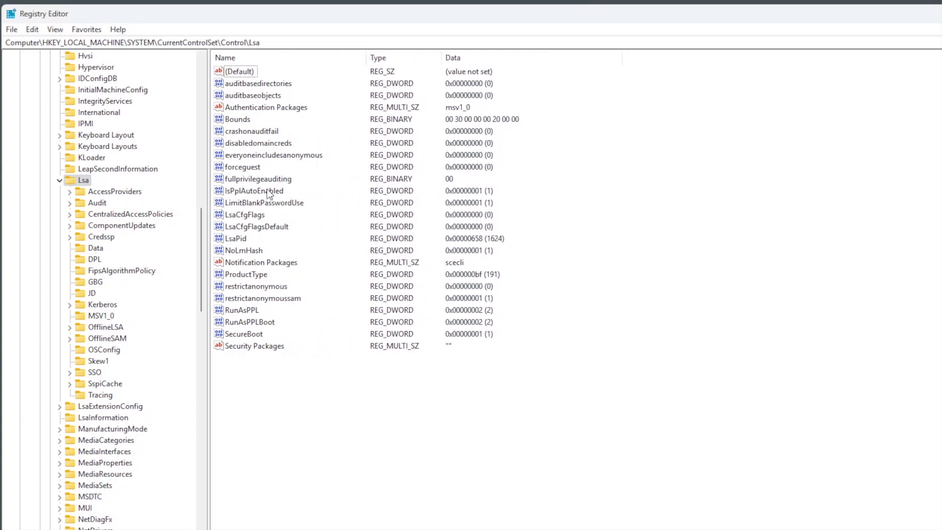
pyautogui.click(252, 218)
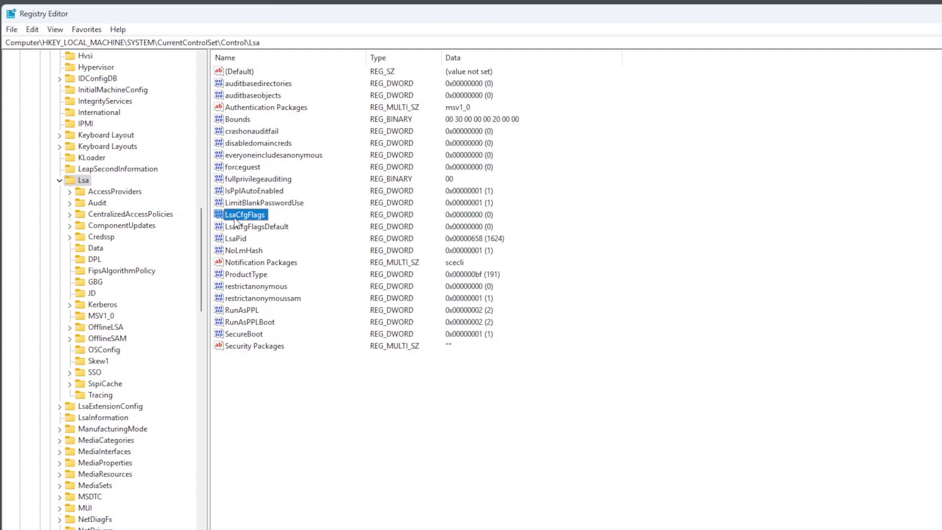
# Try to add a new DWORD (32-bit) value named LsaCfgFlags to the Lsa key
pyautogui.rightClick(298, 427)
pyautogui.moveTo(341, 432)
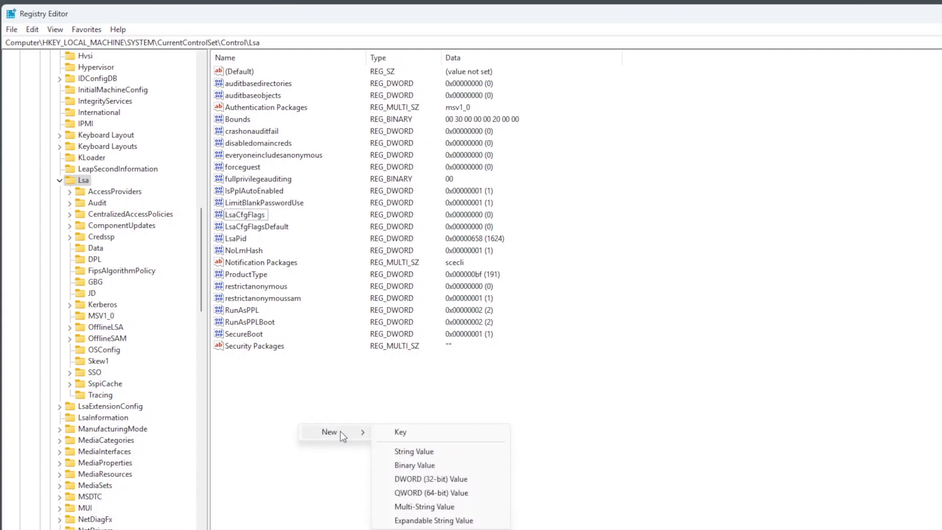
pyautogui.click(432, 480)
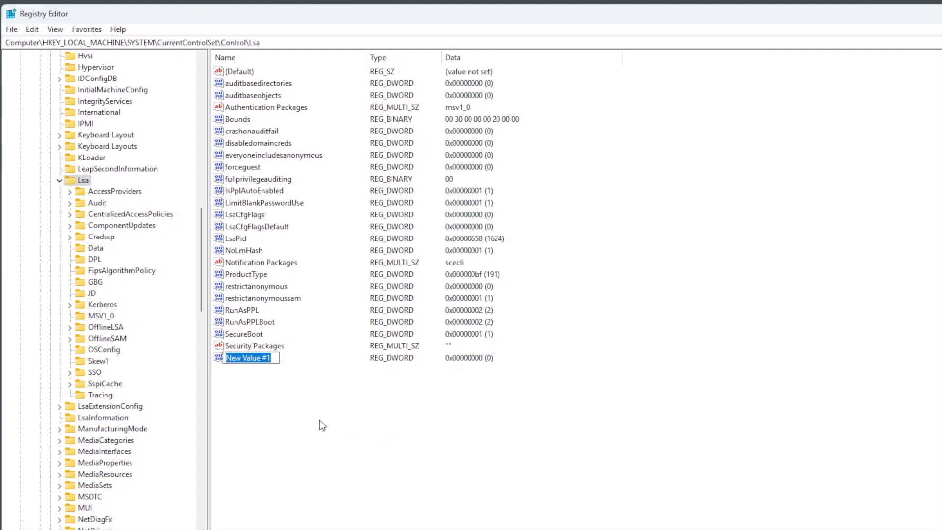
pyautogui.write('LsaCfgFlags')
pyautogui.press('Return')
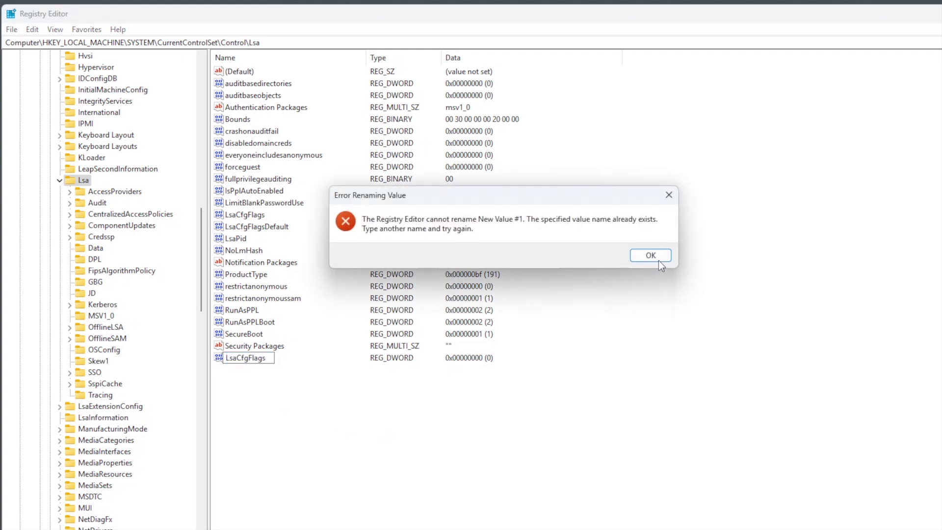
pyautogui.click(656, 257)
# Delete the extra placeholder DWORD value from the Lsa key
pyautogui.click(261, 345)
pyautogui.click(255, 361)
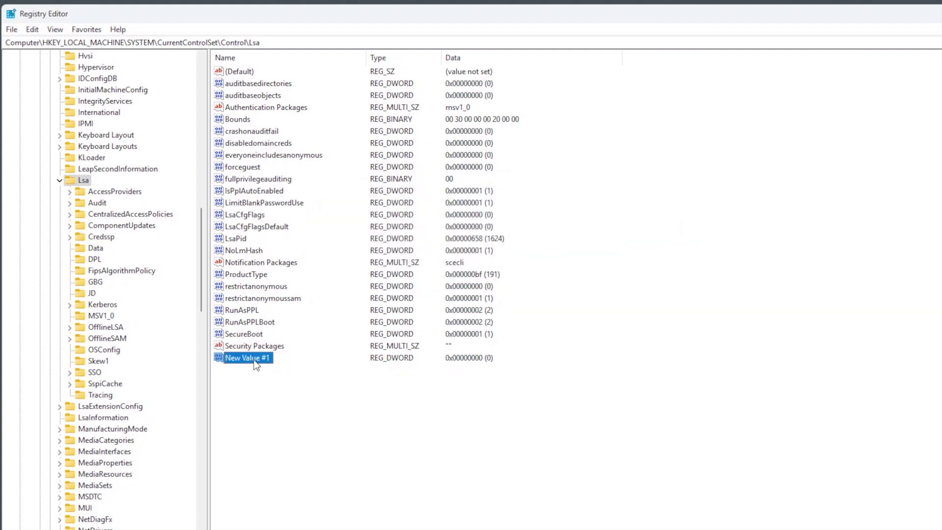
pyautogui.press('Delete')
pyautogui.press('Return')
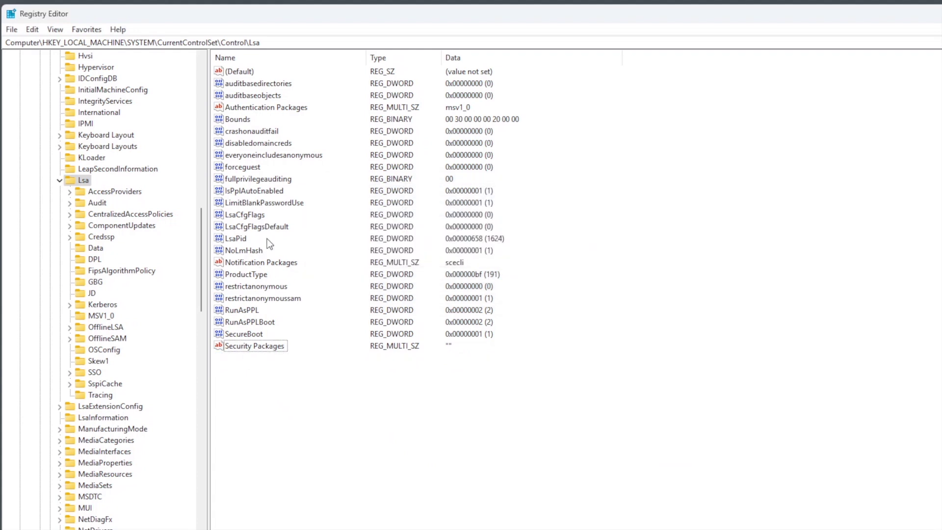
# Go to the registry key Computer\HKEY_LOCAL_MACHINE\SYSTEM\CurrentControlSet\Control\DeviceGuard
pyautogui.click(248, 214)
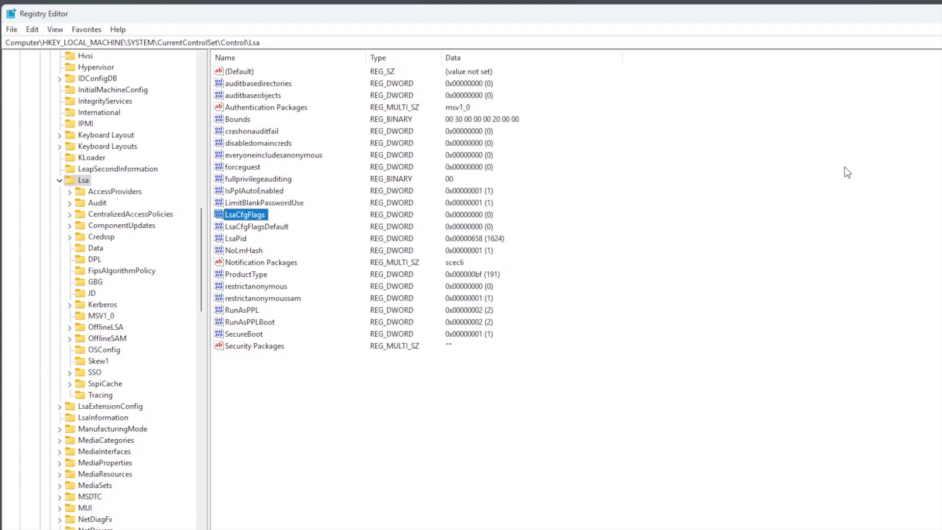
pyautogui.press('Return')
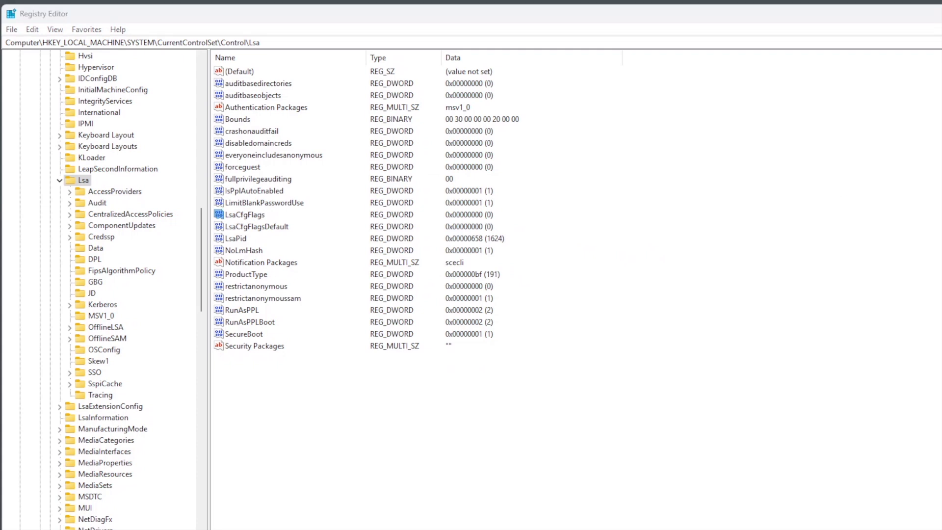
pyautogui.click(256, 42)
pyautogui.hotkey('ctrl', 'a')
pyautogui.hotkey('ctrl', 'v')
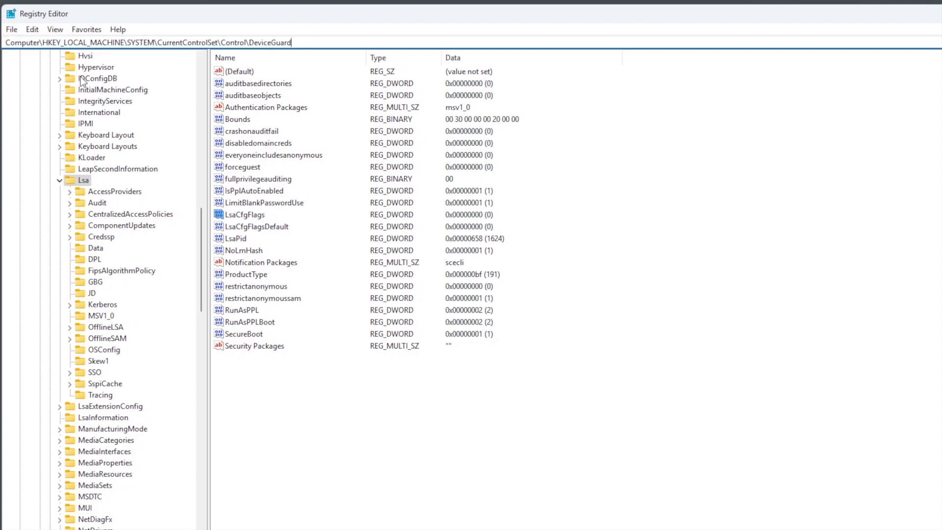
pyautogui.press('Return')
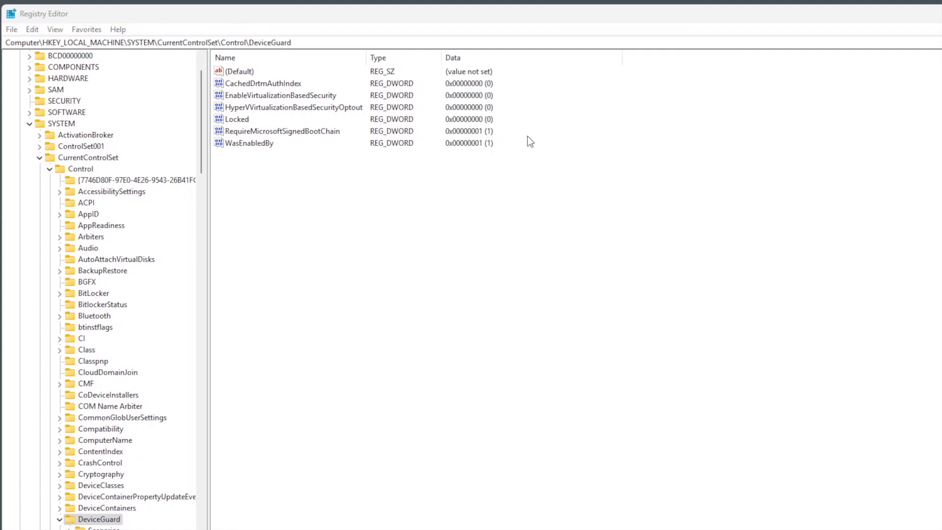
# Widen the value name column and open EnableVirtualizationBasedSecurity in the DeviceGuard key to check its data, closing it without changes
pyautogui.moveTo(367, 59); pyautogui.dragTo(413, 62)
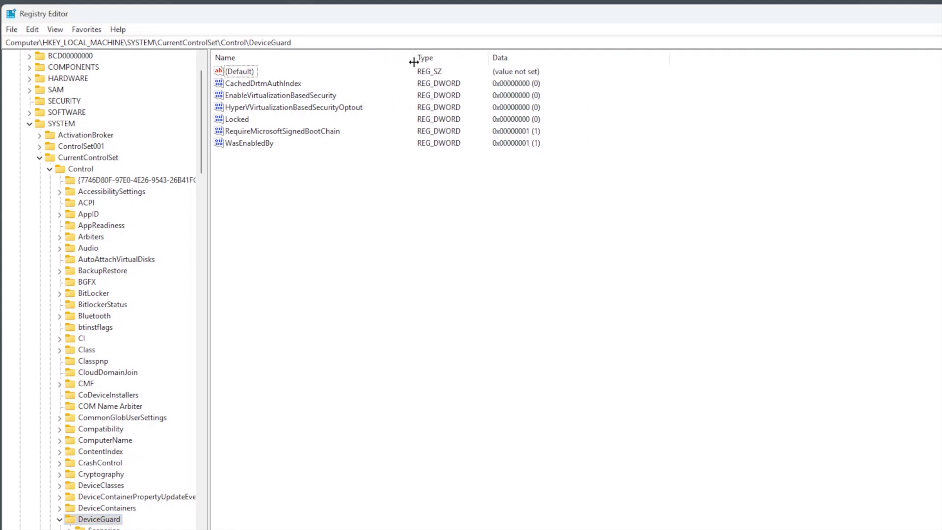
pyautogui.click(337, 96)
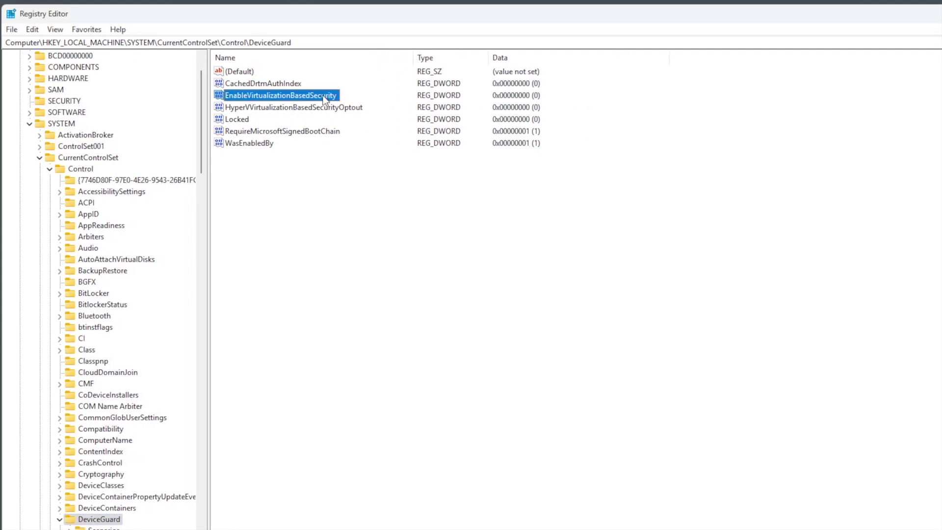
pyautogui.doubleClick(283, 98)
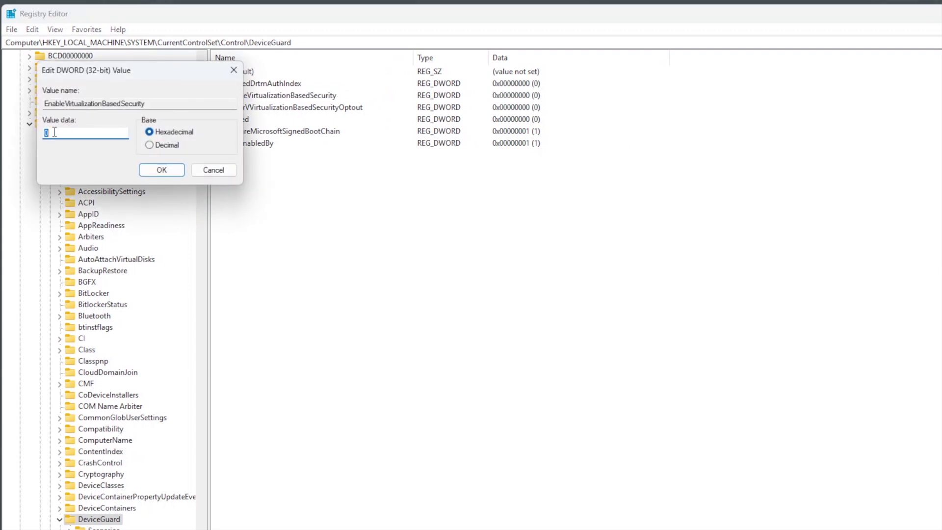
pyautogui.click(239, 72)
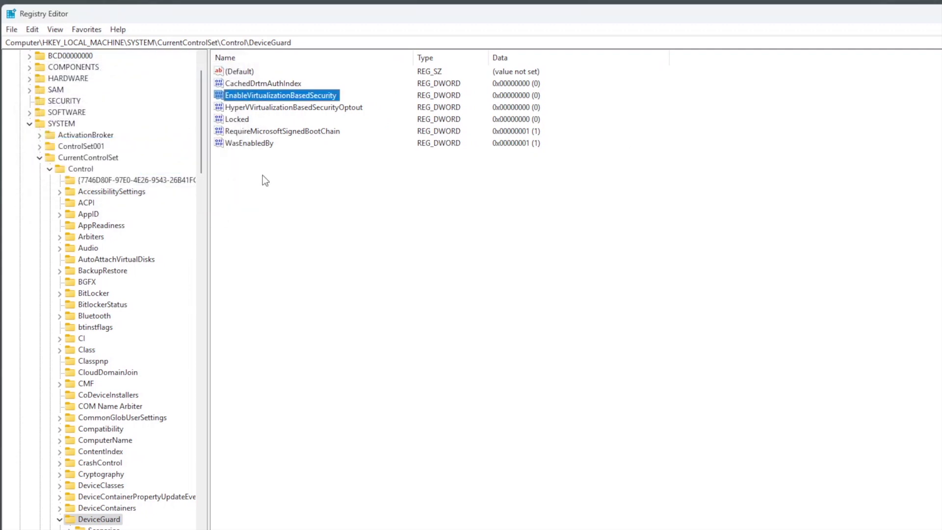
# Add a placeholder DWORD (32-bit) value to the DeviceGuard key and delete it again
pyautogui.rightClick(263, 182)
pyautogui.moveTo(290, 191)
pyautogui.click(407, 239)
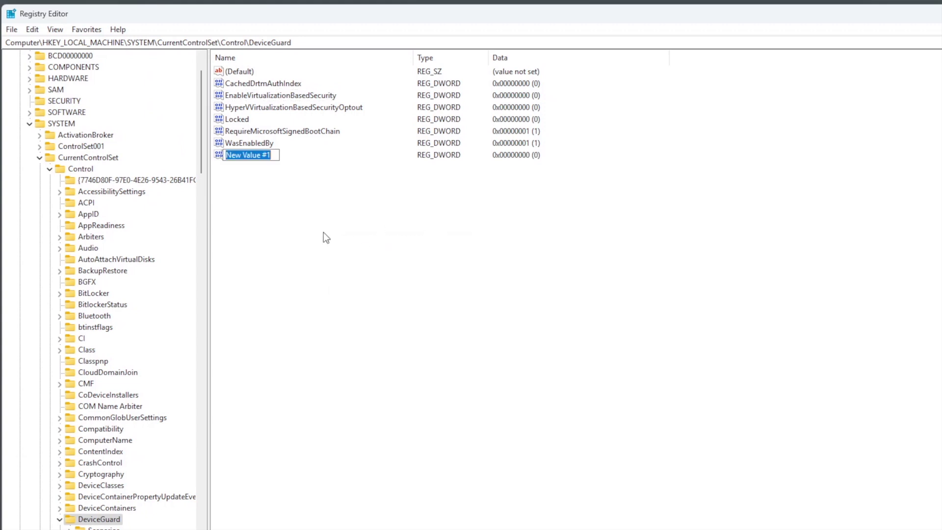
pyautogui.press('Return')
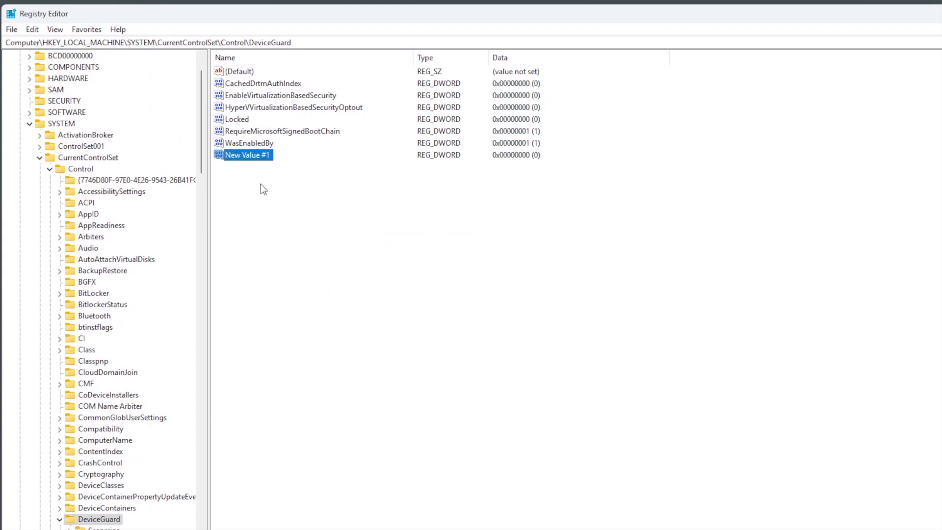
pyautogui.press('Delete')
pyautogui.press('Return')
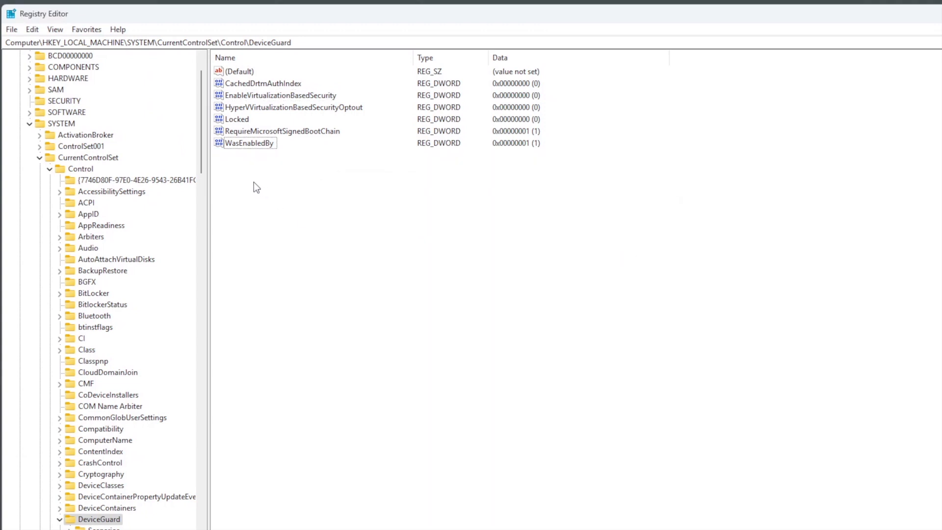
pyautogui.click(239, 96)
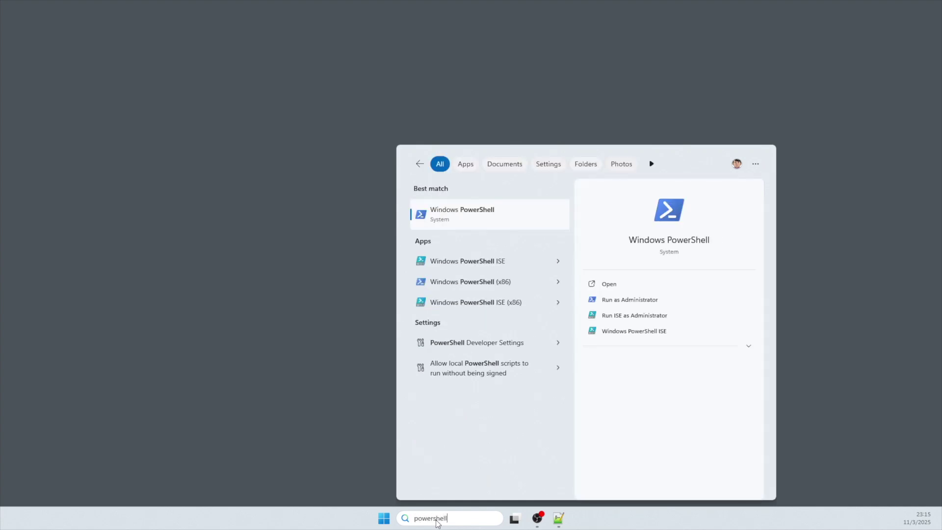
# Run Windows PowerShell as administrator and move its window fully into view on the desktop
pyautogui.rightClick(482, 226)
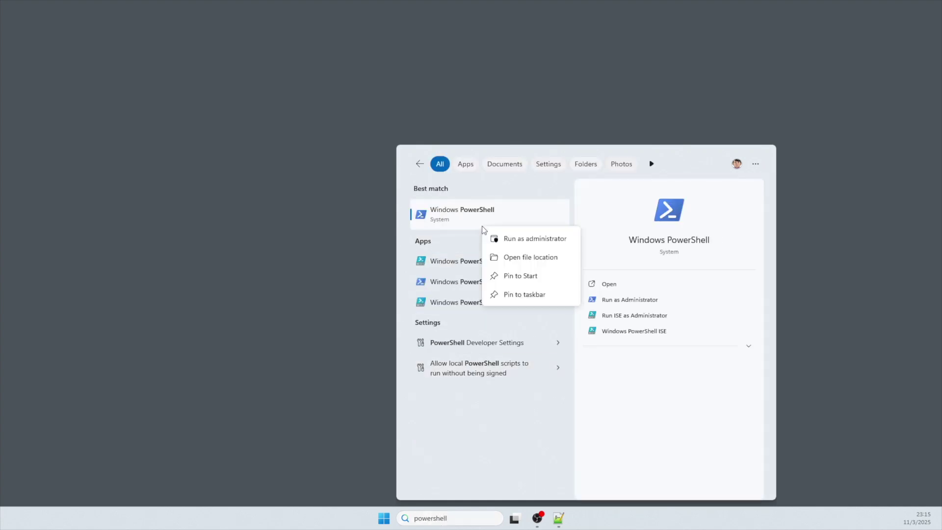
pyautogui.click(546, 239)
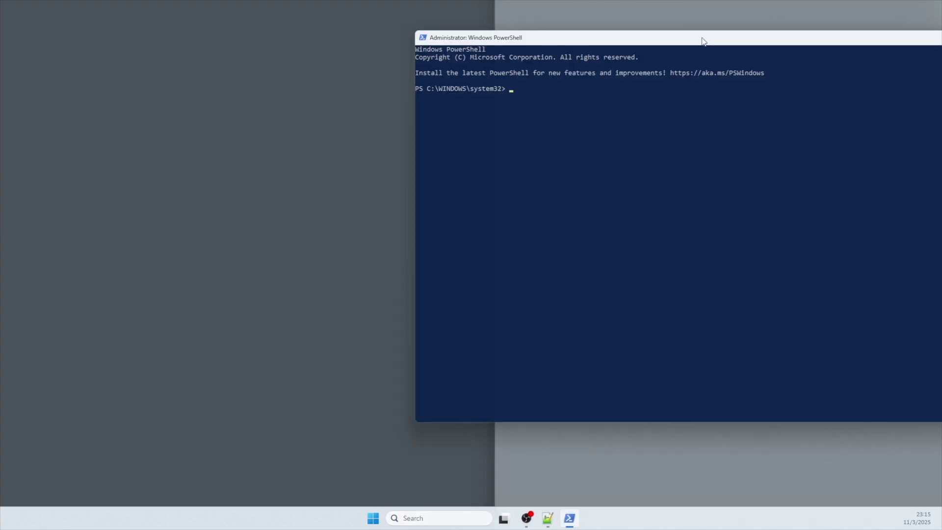
pyautogui.moveTo(638, 36); pyautogui.dragTo(379, 84)
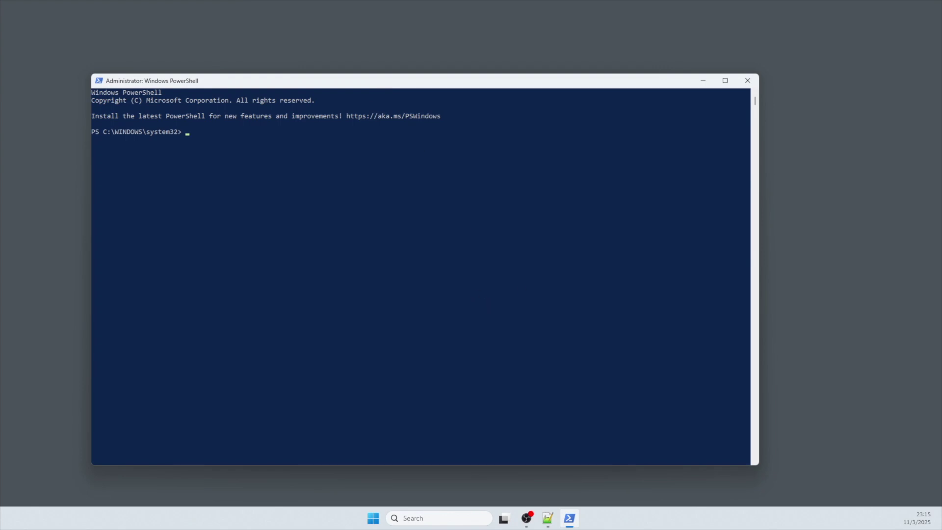
# Set the default WSL version to 1 by running "wsl --set-default-version 1"
pyautogui.hotkey('alt', 'Tab')
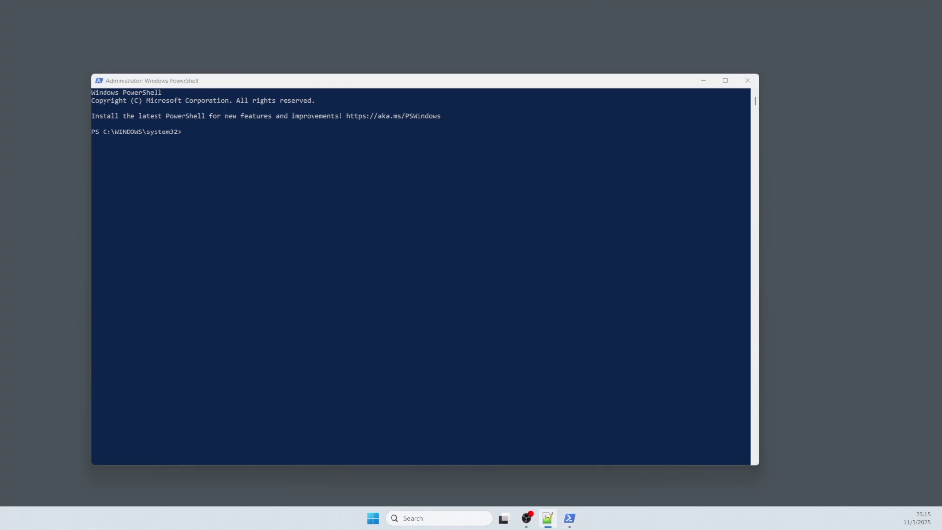
pyautogui.click(390, 92)
pyautogui.write('wsl --set-default-version 1')
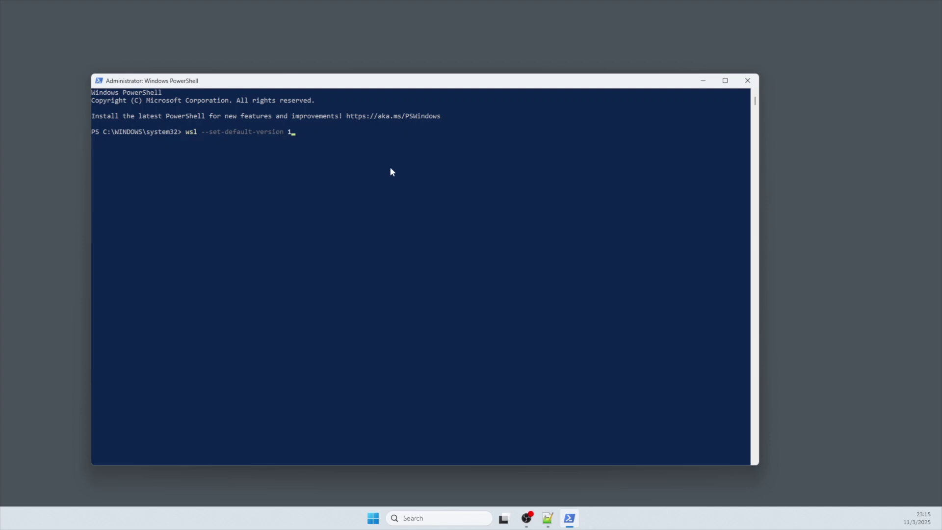
pyautogui.press('Return')
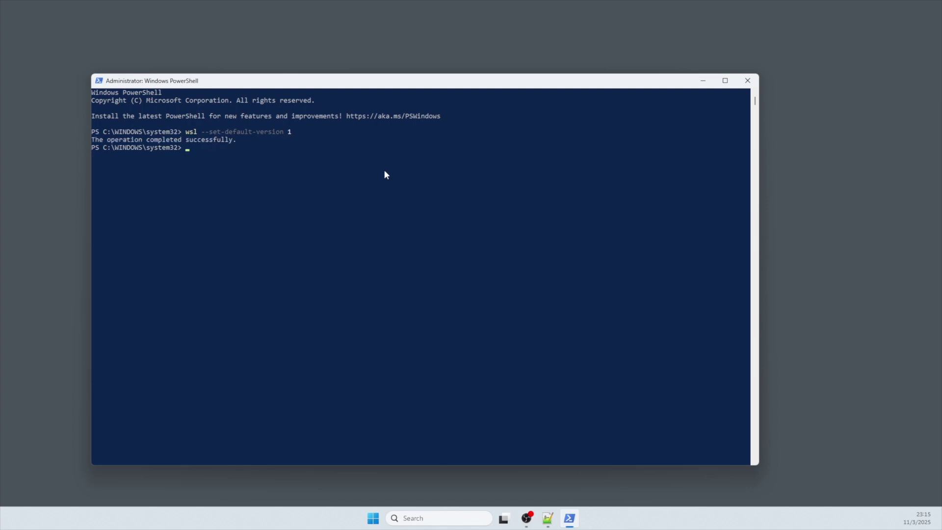
# Disable Hyper-V by running "Disable-WindowsOptionalFeature -Online -FeatureName Microsoft-Hyper-V-All"
pyautogui.hotkey('alt', 'Tab')
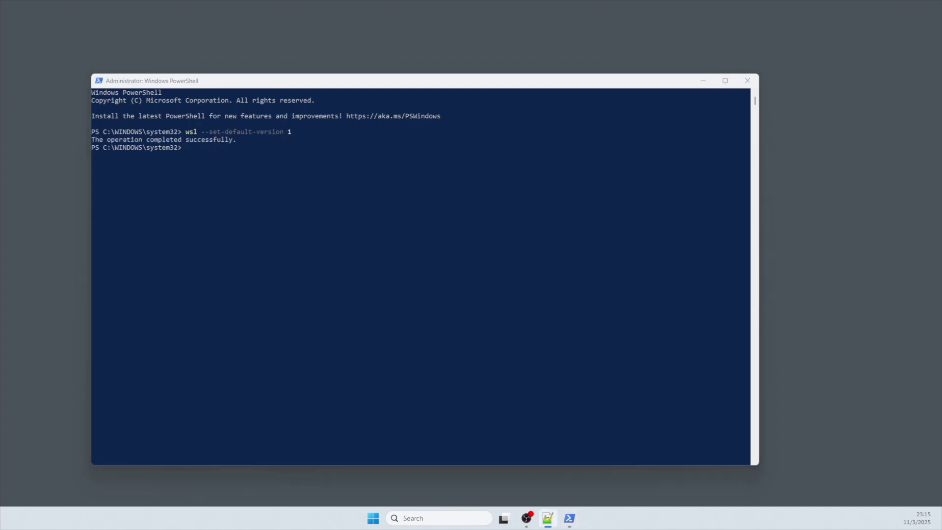
pyautogui.click(384, 225)
pyautogui.write('Disable-WindowsOptionalFeature -Online -FeatureName Microsoft-Hyper-V-All')
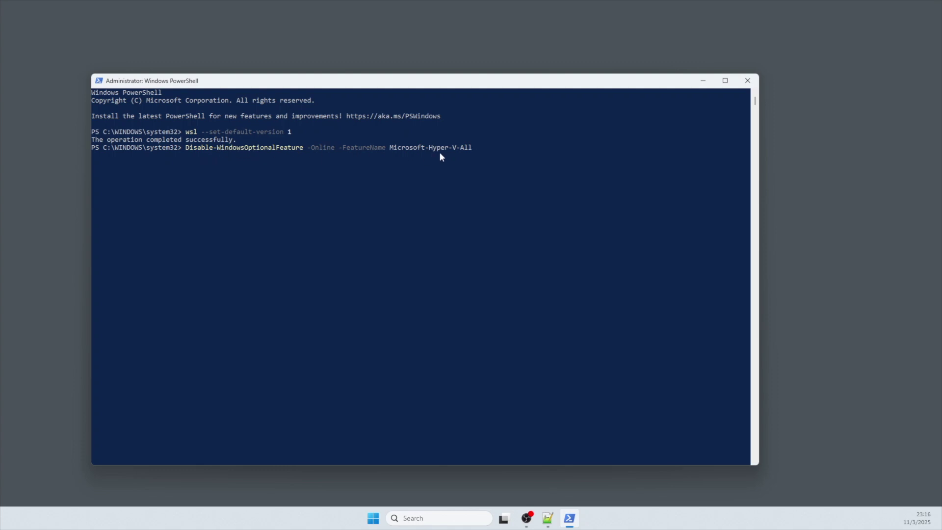
pyautogui.press('Return')
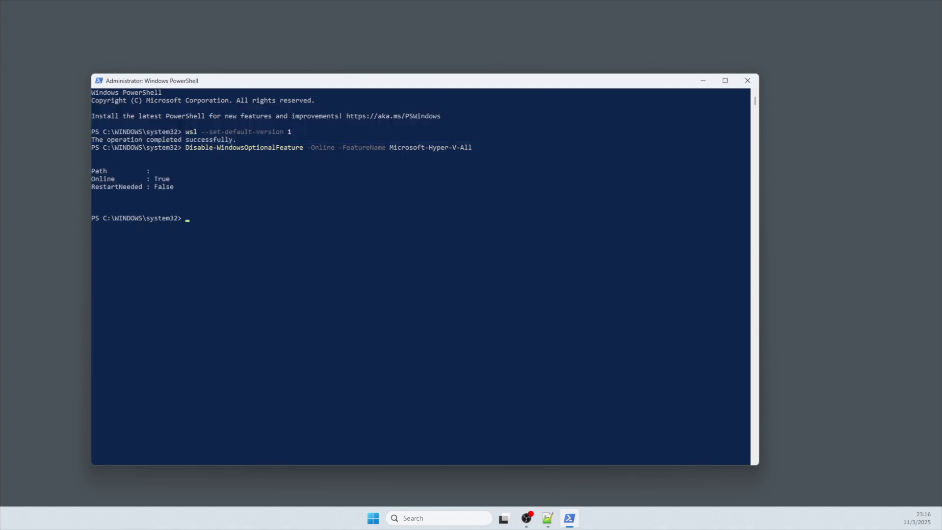
# Turn off the hypervisor launch at boot by running "bcdedit /set hypervisorlaunchtype off"
pyautogui.hotkey('alt', 'Tab')
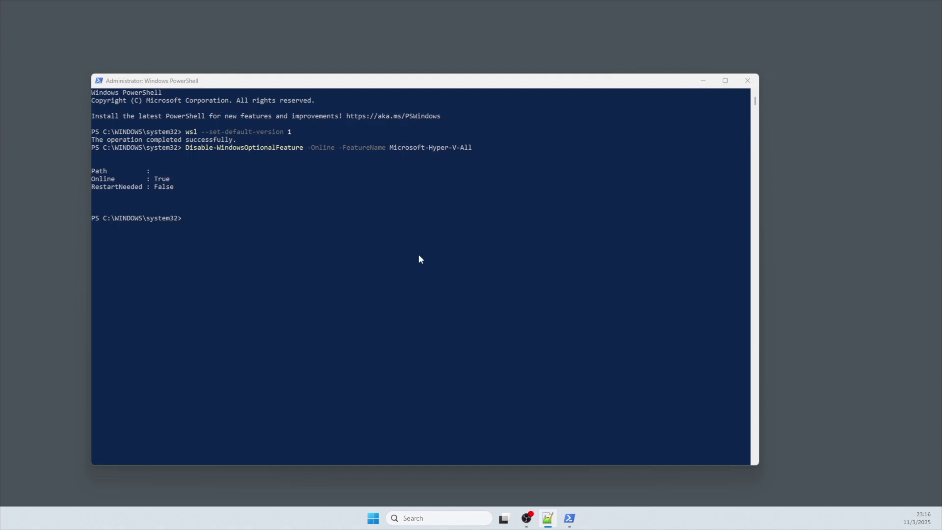
pyautogui.click(379, 237)
pyautogui.write('bcdedit /set hypervisorlaunchtype off')
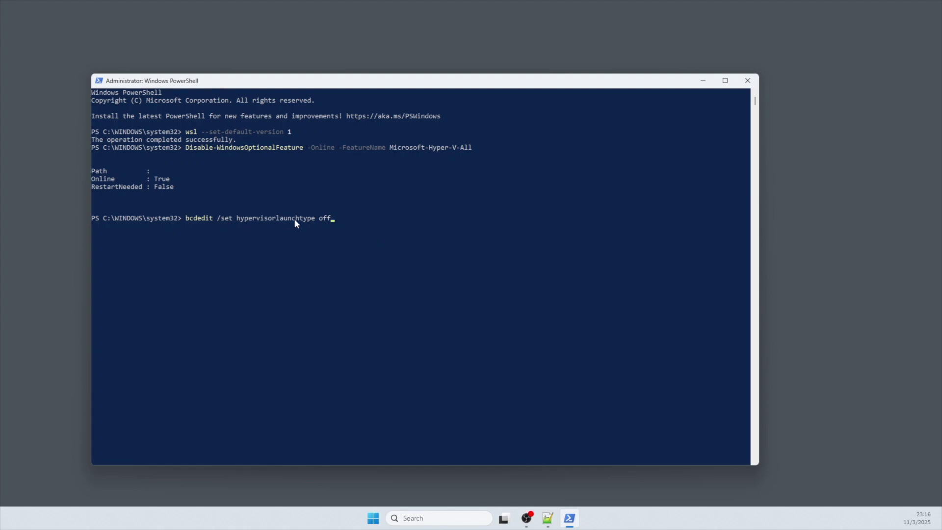
pyautogui.press('Return')
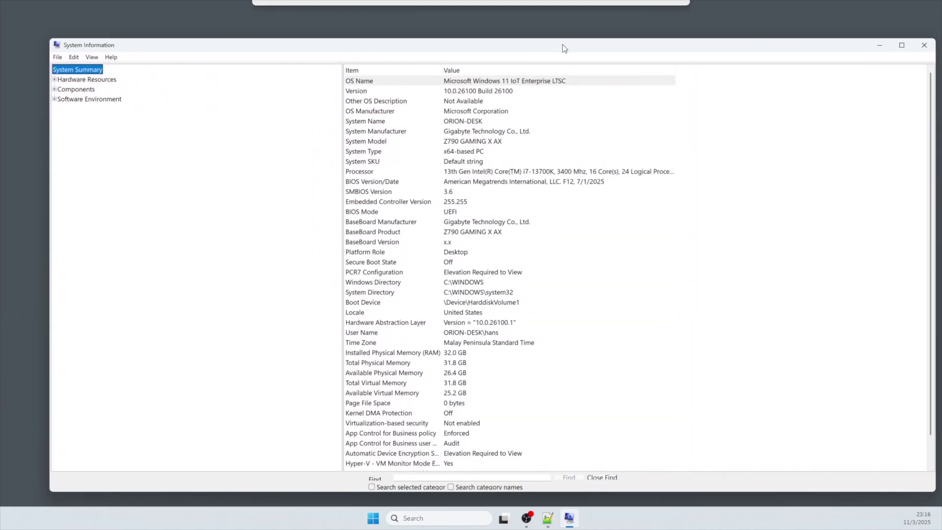
# Widen the item column of the System Summary in System Information and examine the virtualization-based security and Hyper-V entries
pyautogui.scroll(-1, 589, 301)
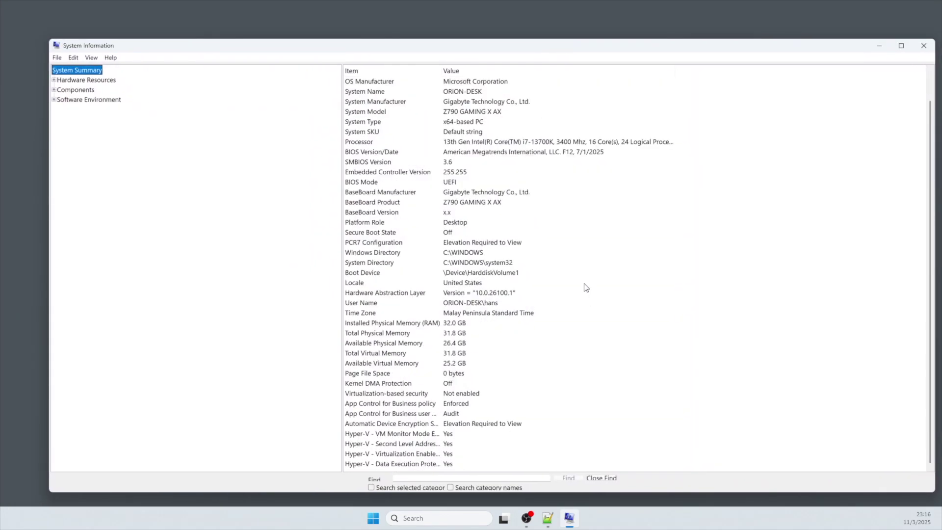
pyautogui.click(478, 425)
pyautogui.click(449, 434)
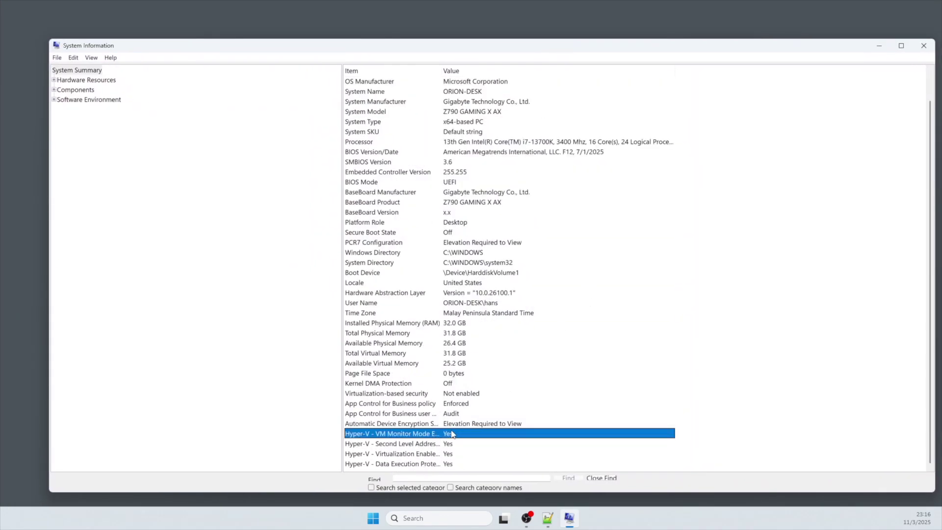
pyautogui.moveTo(442, 71); pyautogui.dragTo(536, 70)
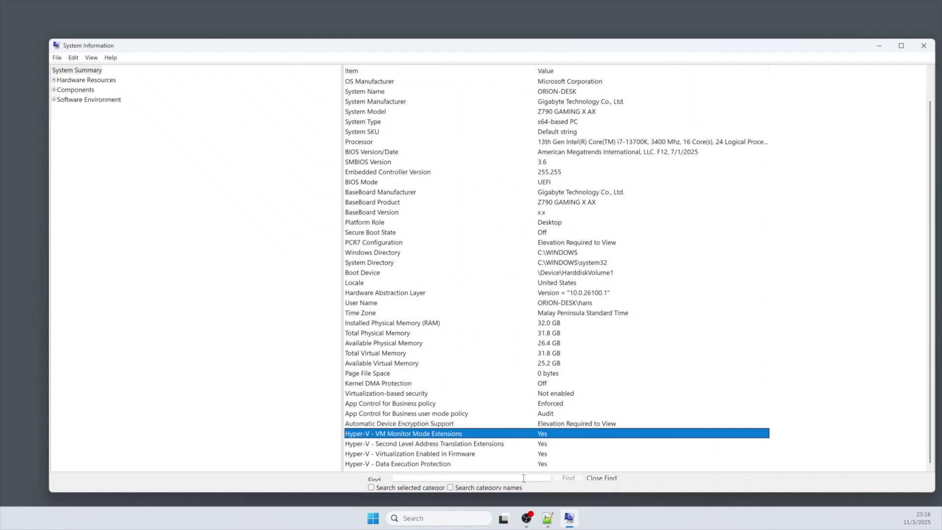
pyautogui.click(484, 424)
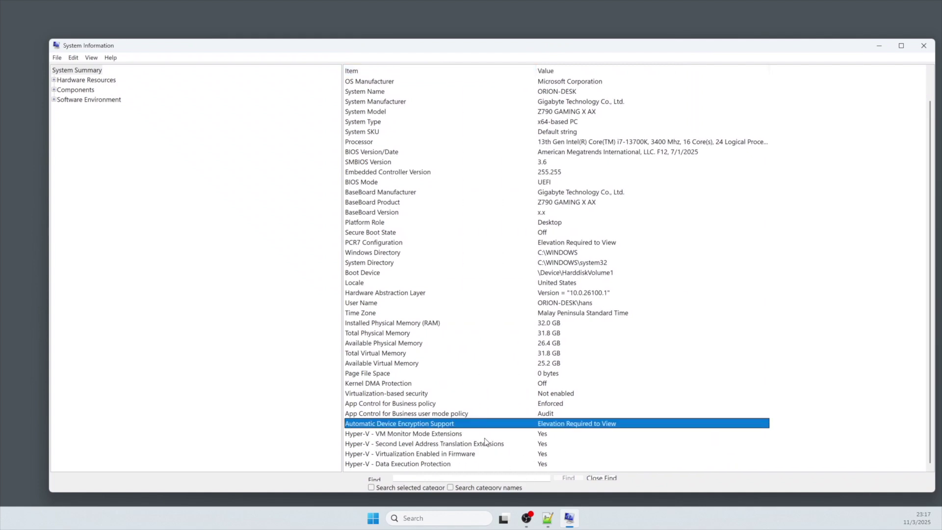
pyautogui.click(482, 468)
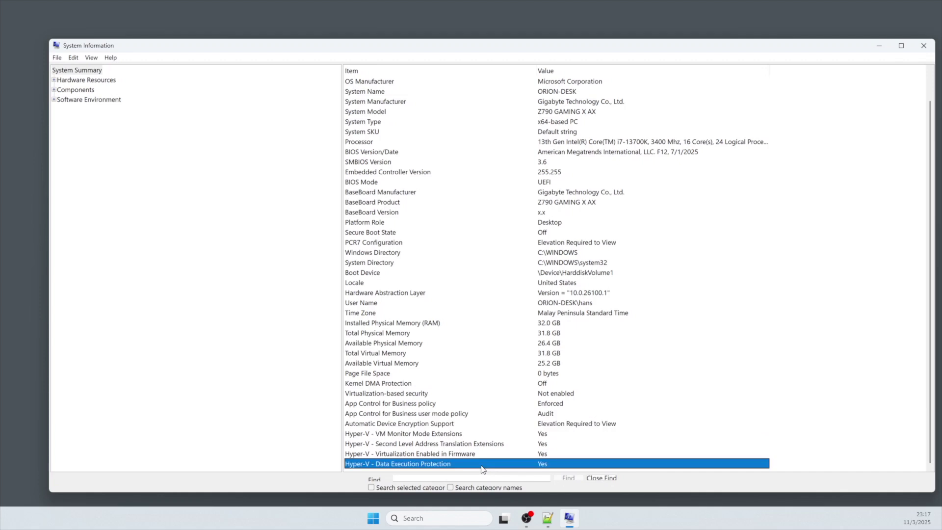
pyautogui.keyDown('shift'); pyautogui.click(494, 434); pyautogui.keyUp('shift')
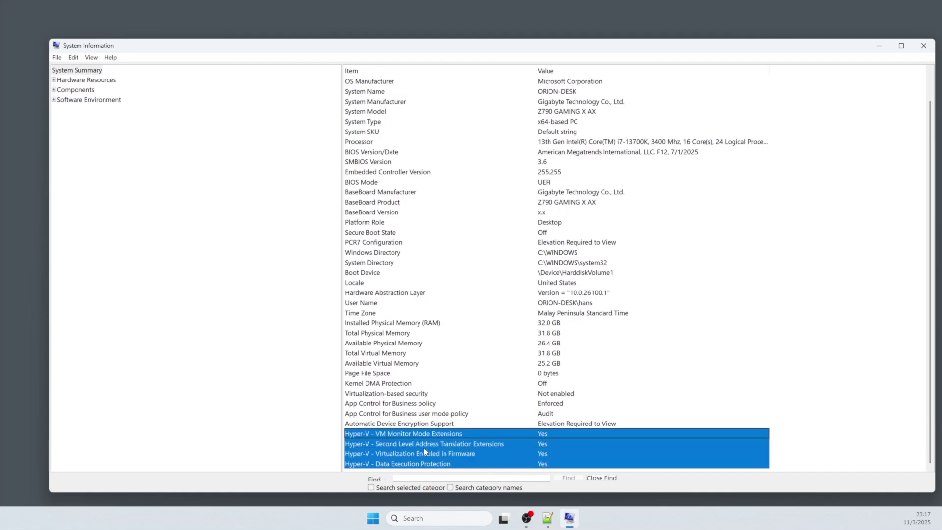
pyautogui.click(441, 425)
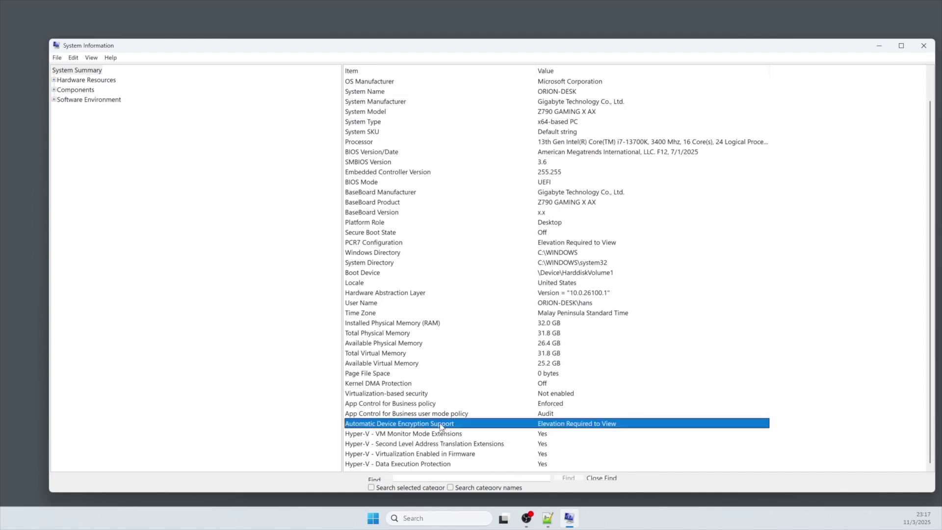
pyautogui.click(440, 436)
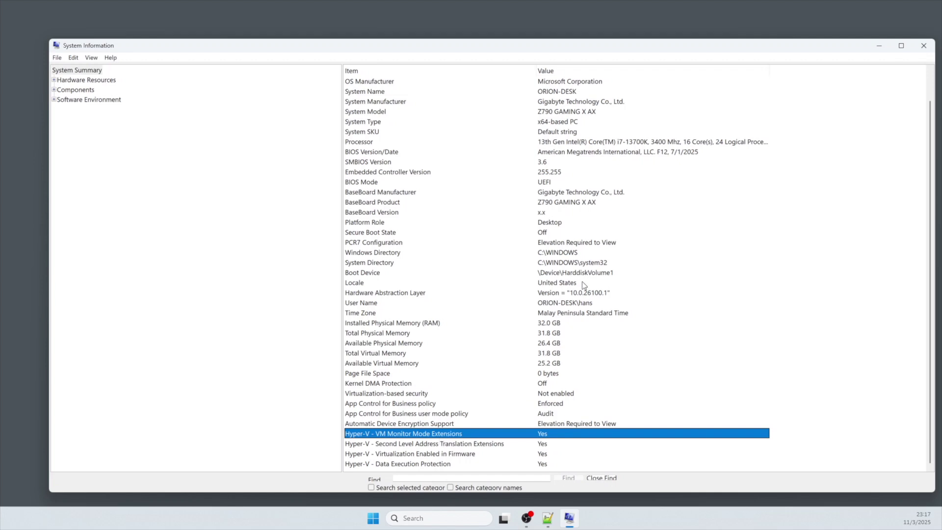